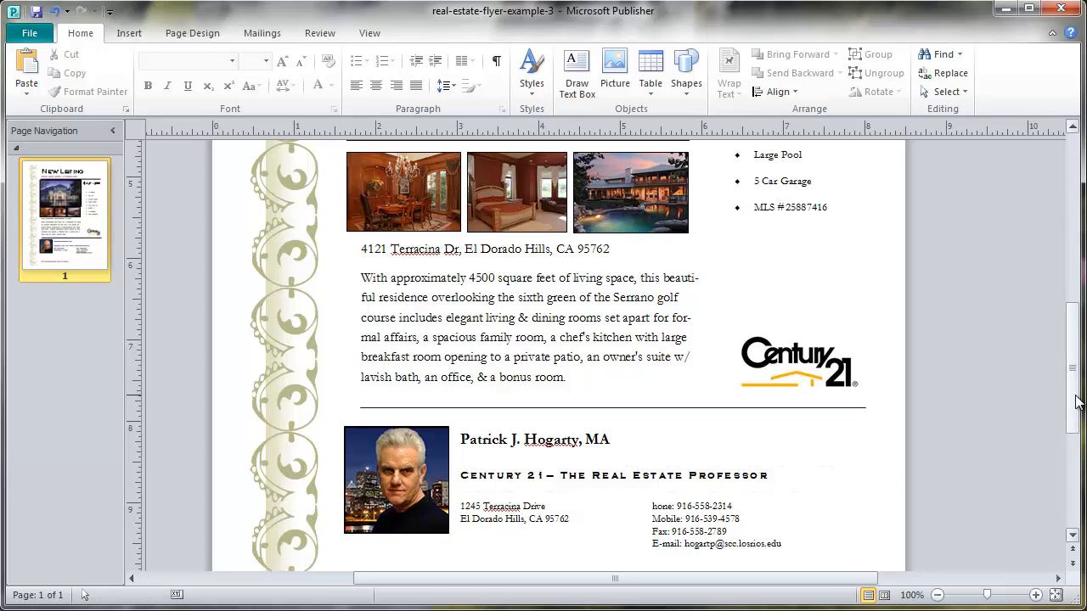
Set the bulleted property features list to 12 pt and lengthen its text box to about 2.94 in so every item fits.
drag(1076, 402, 1075, 341)
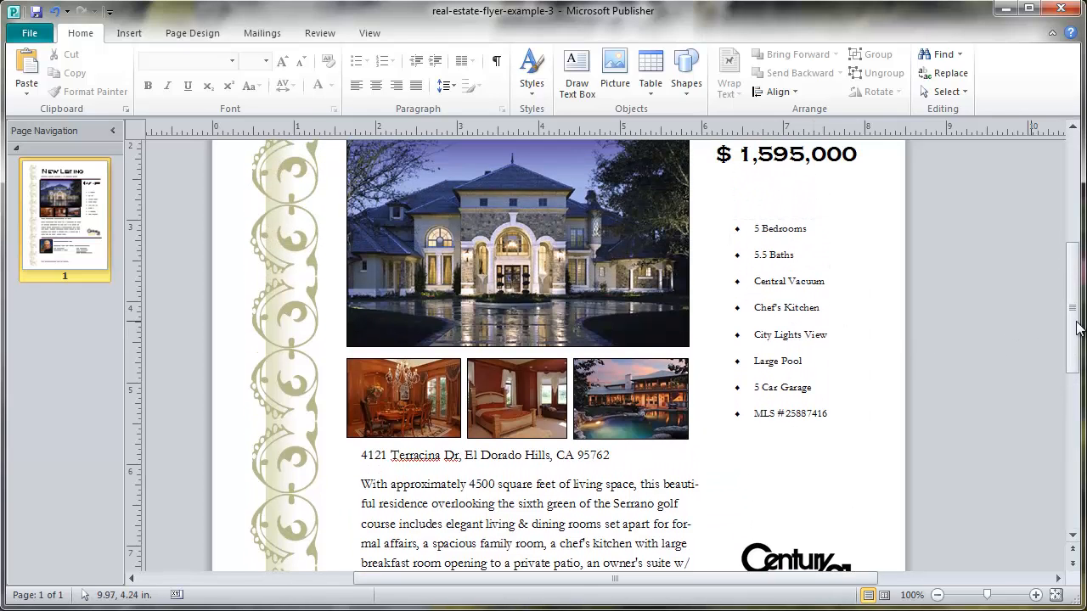
drag(1078, 329, 1075, 305)
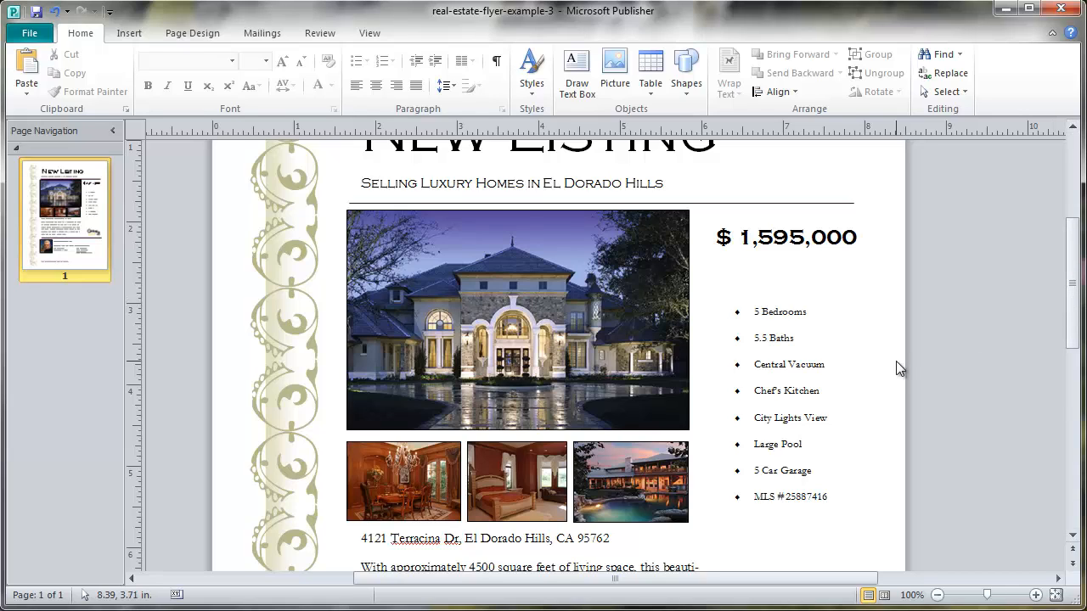
mouse_move(754, 311)
mouse_down()
mouse_move(774, 325)
mouse_move(780, 365)
mouse_move(842, 497)
mouse_up()
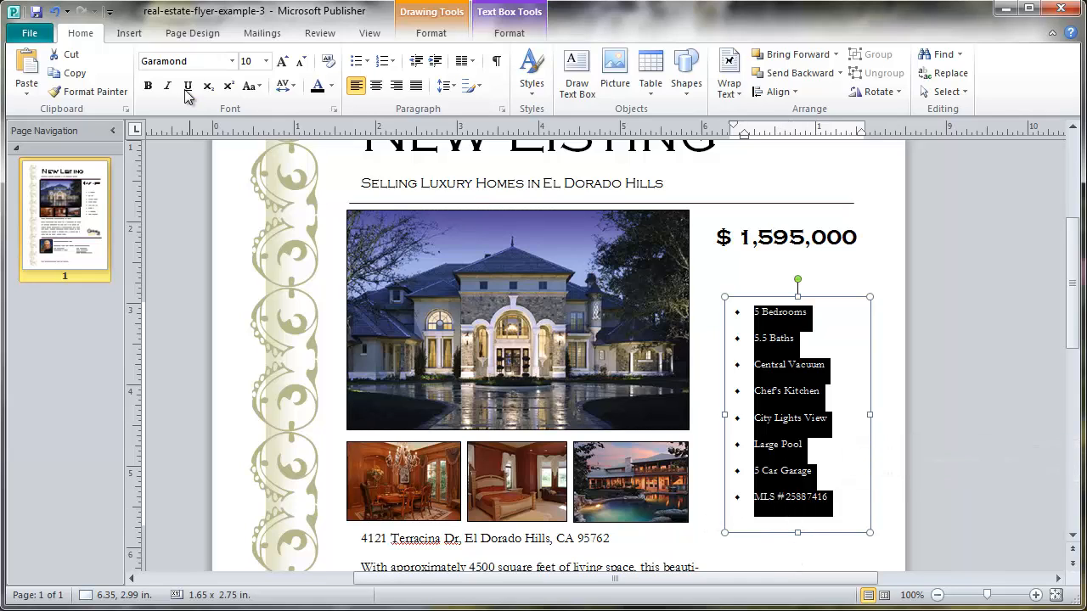
click(267, 63)
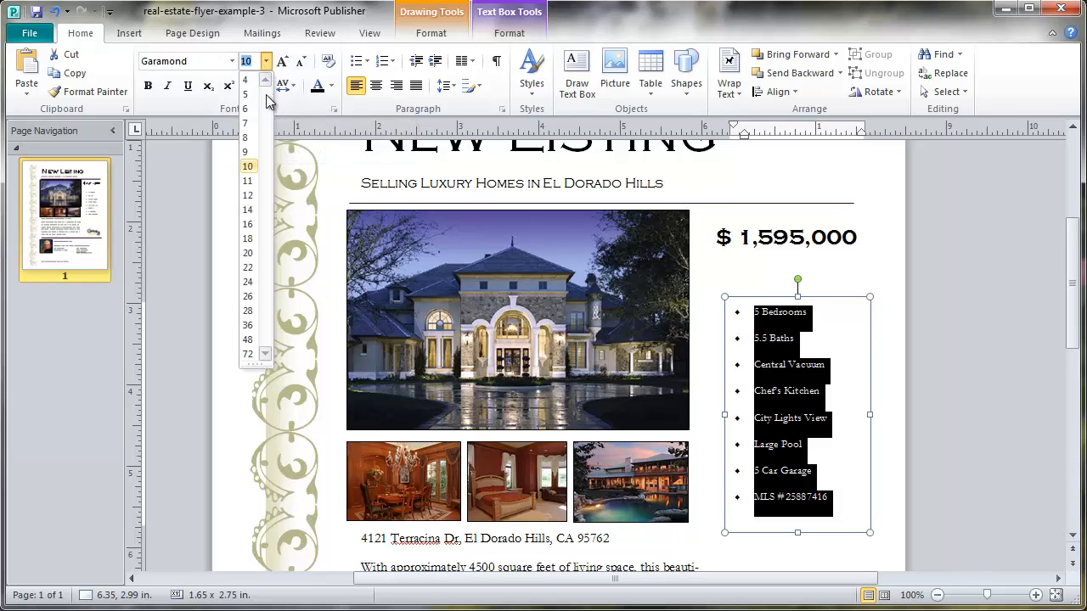
click(249, 196)
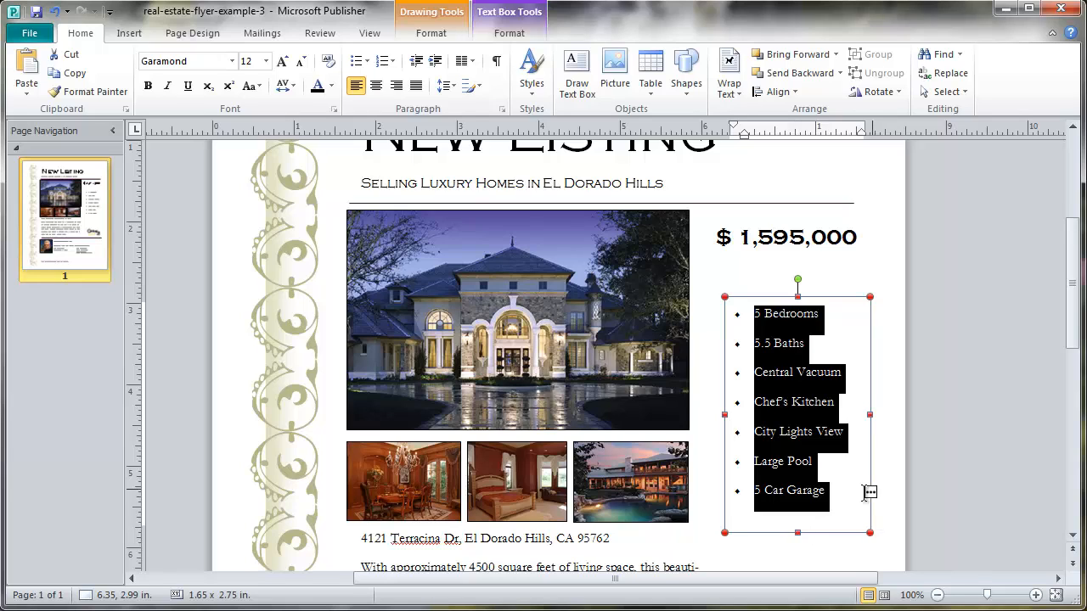
drag(799, 532, 800, 549)
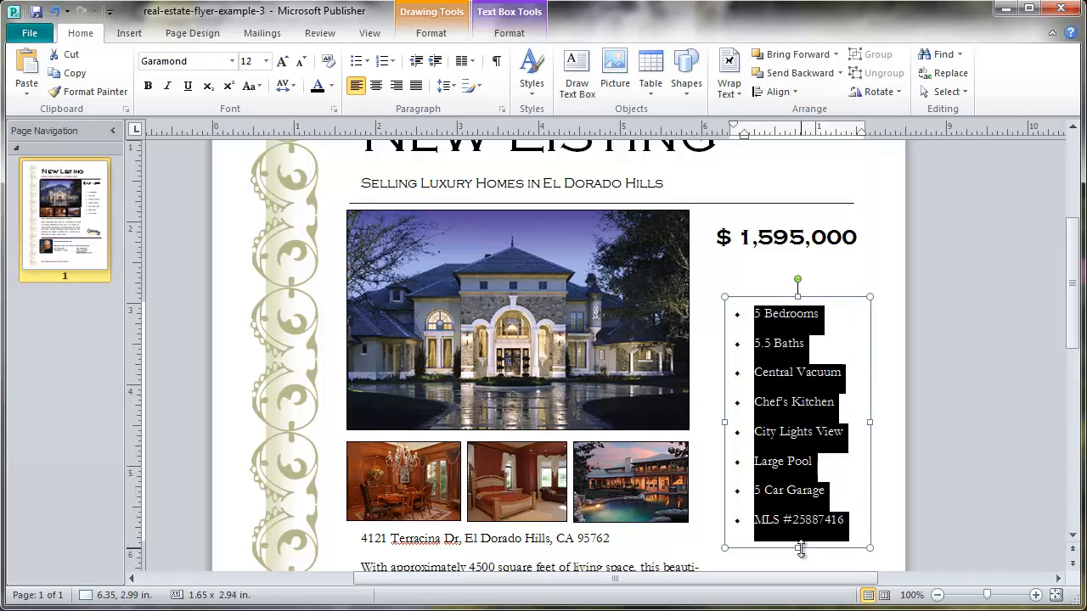
click(881, 491)
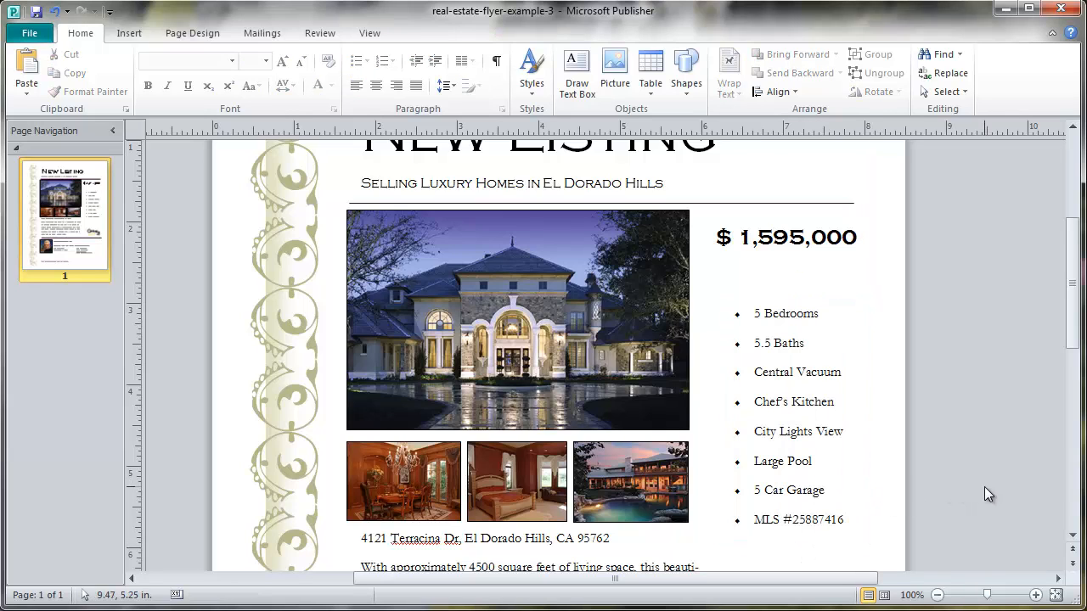
Move the features list text box up to sit directly beneath the price.
click(797, 404)
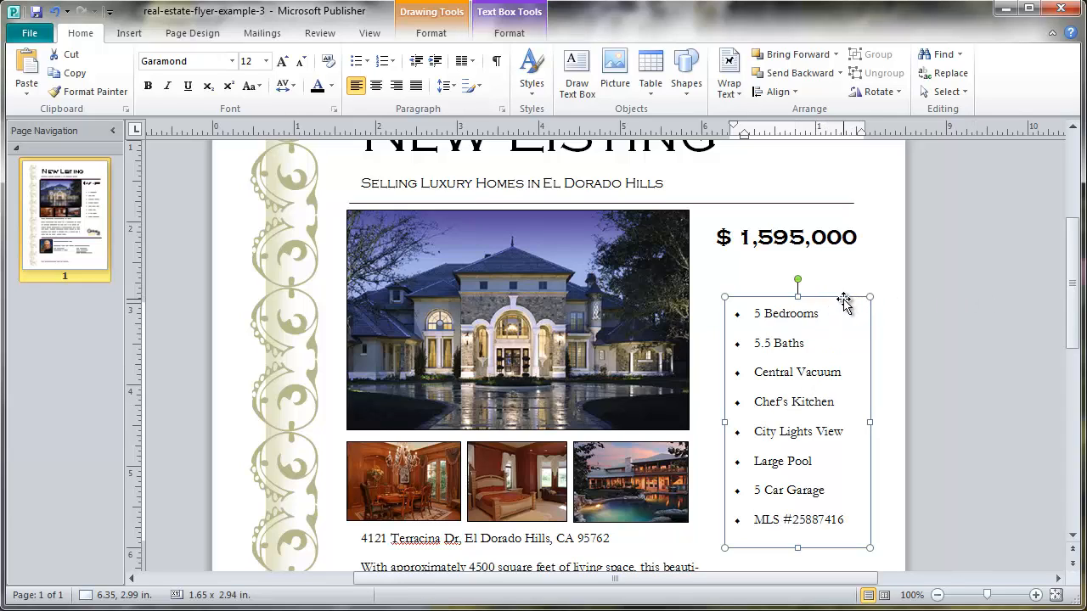
drag(843, 299, 843, 260)
click(949, 455)
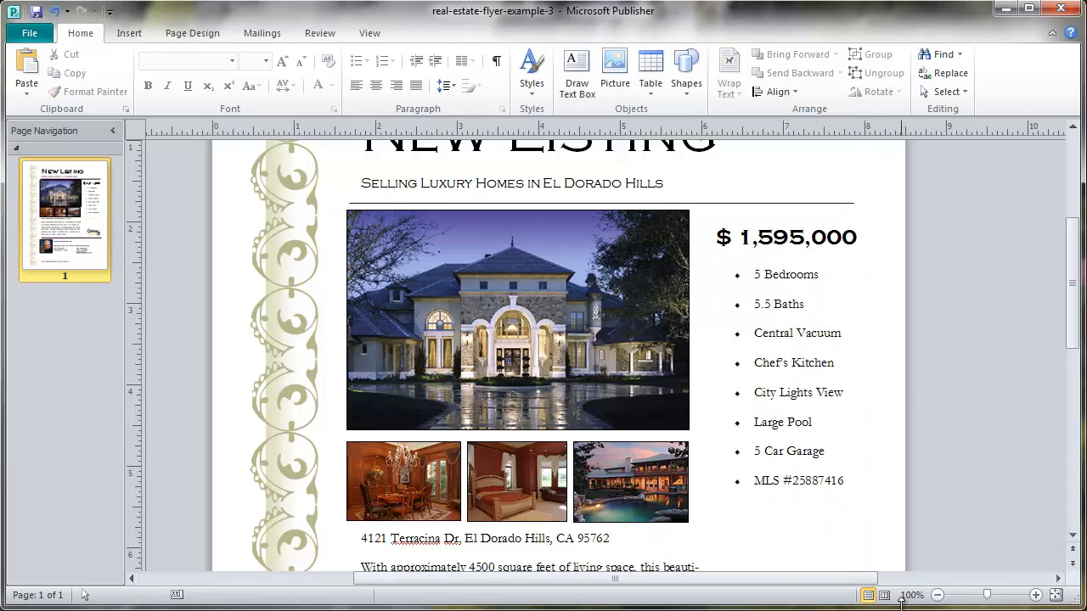
Set the property address line below the photos to 14 pt.
mouse_move(1074, 334)
mouse_down()
mouse_move(1079, 435)
mouse_move(1071, 331)
mouse_up()
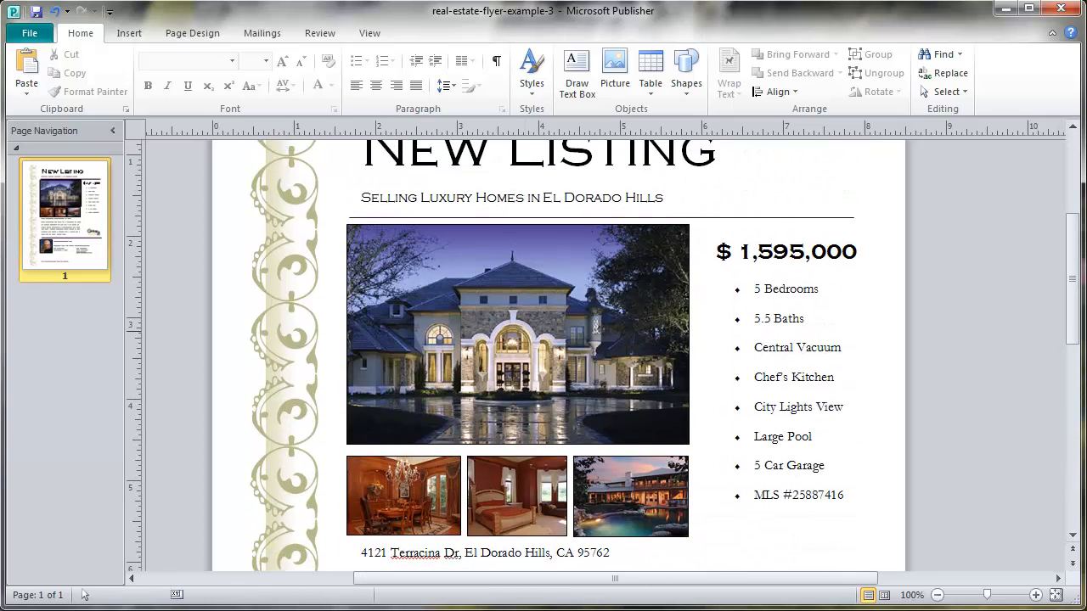
scroll(788, 461, down, 2)
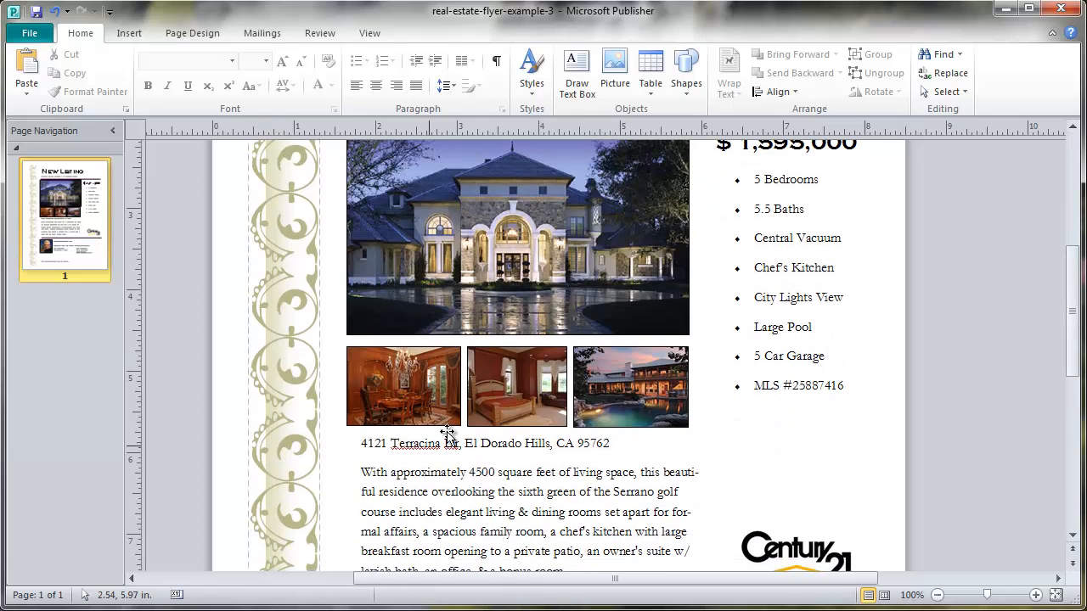
drag(361, 443, 615, 448)
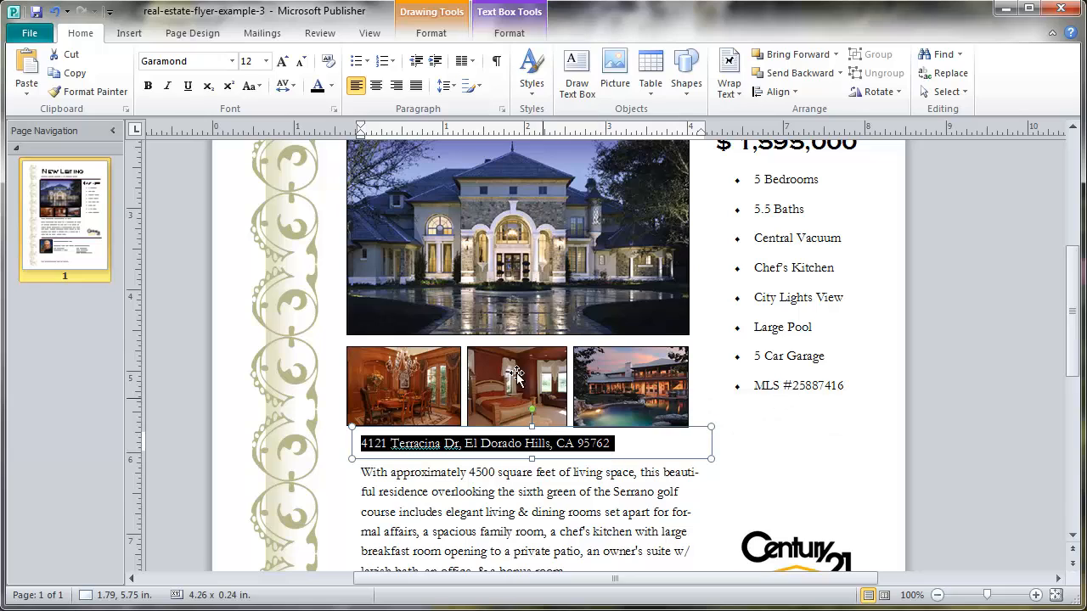
click(267, 62)
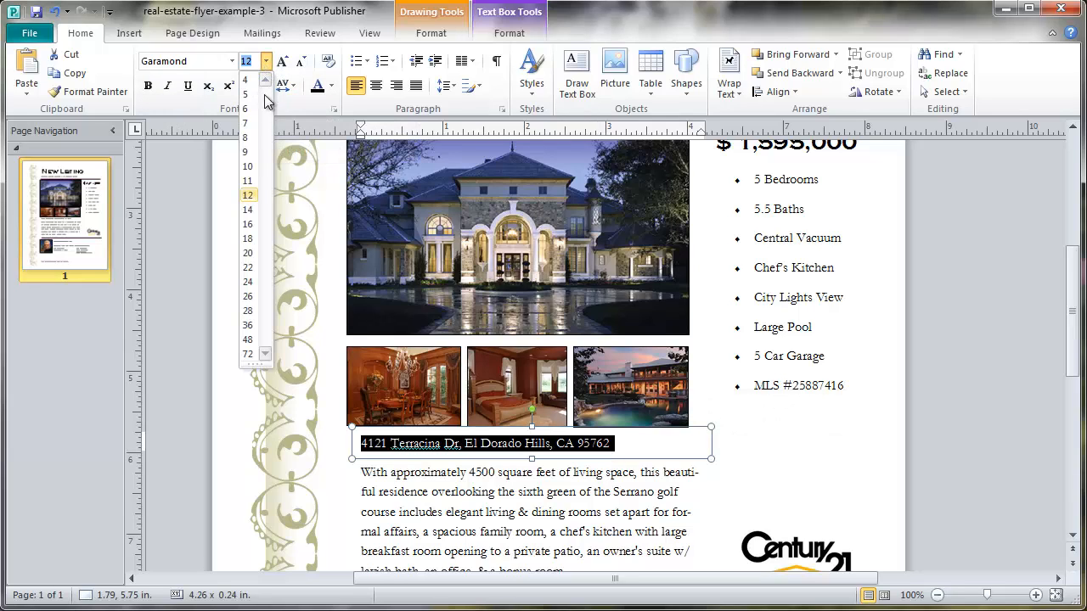
click(254, 208)
click(834, 504)
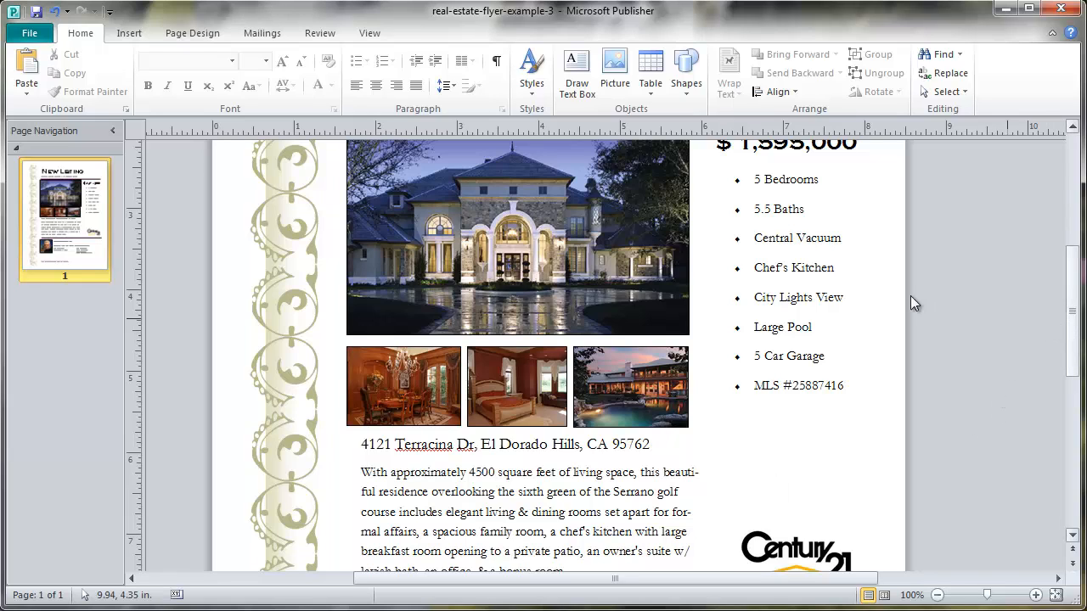
Set all items of the bulleted features list to 14 pt.
click(754, 183)
drag(754, 183, 861, 386)
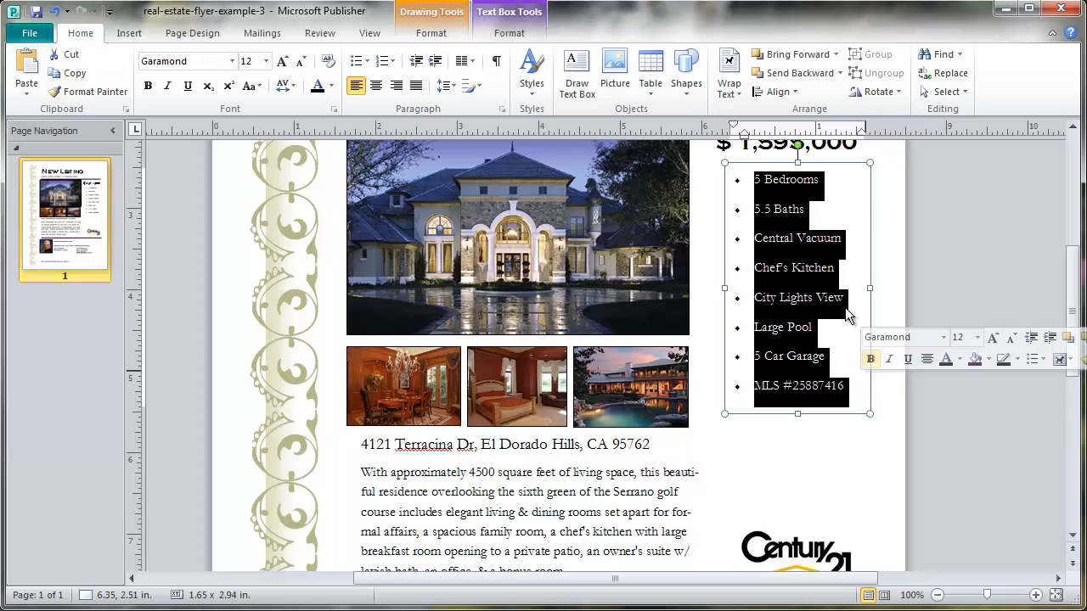
click(266, 62)
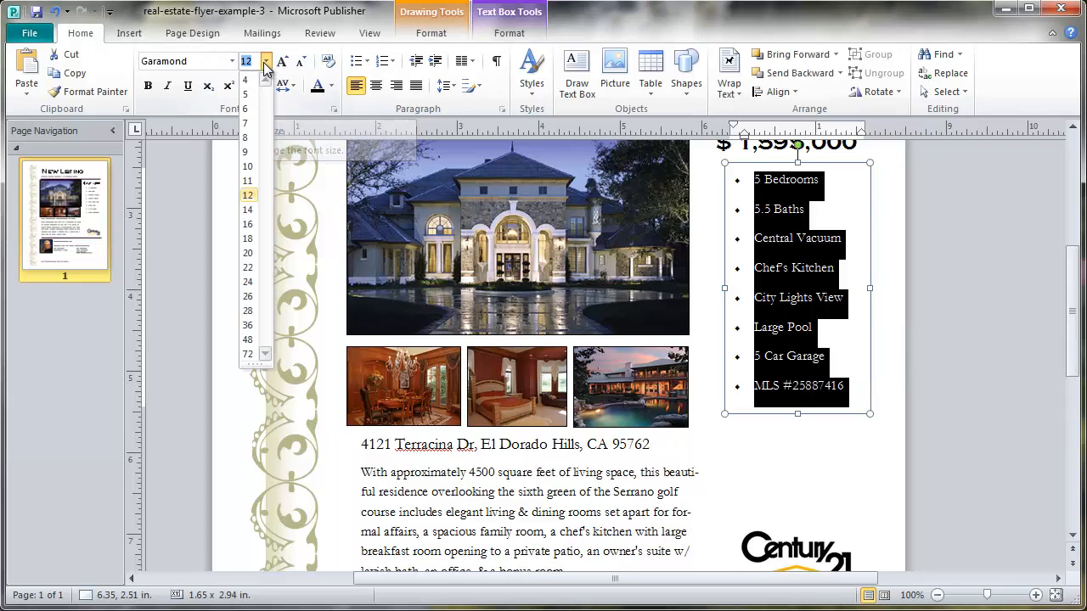
click(249, 211)
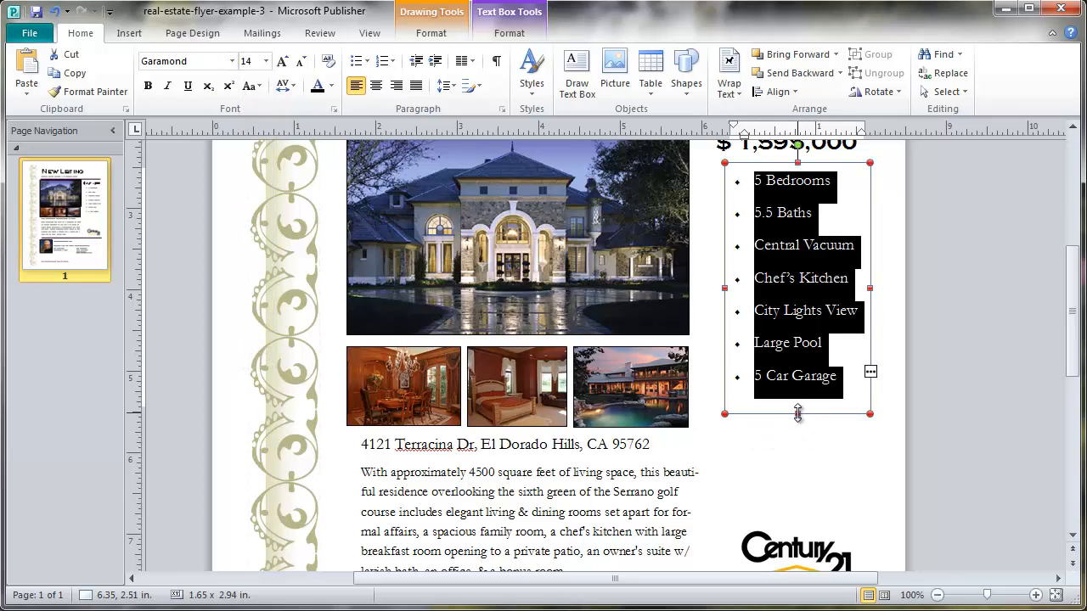
Adjust the features list text box to a height of about 3.17 in so the MLS number line fits.
drag(797, 412, 800, 424)
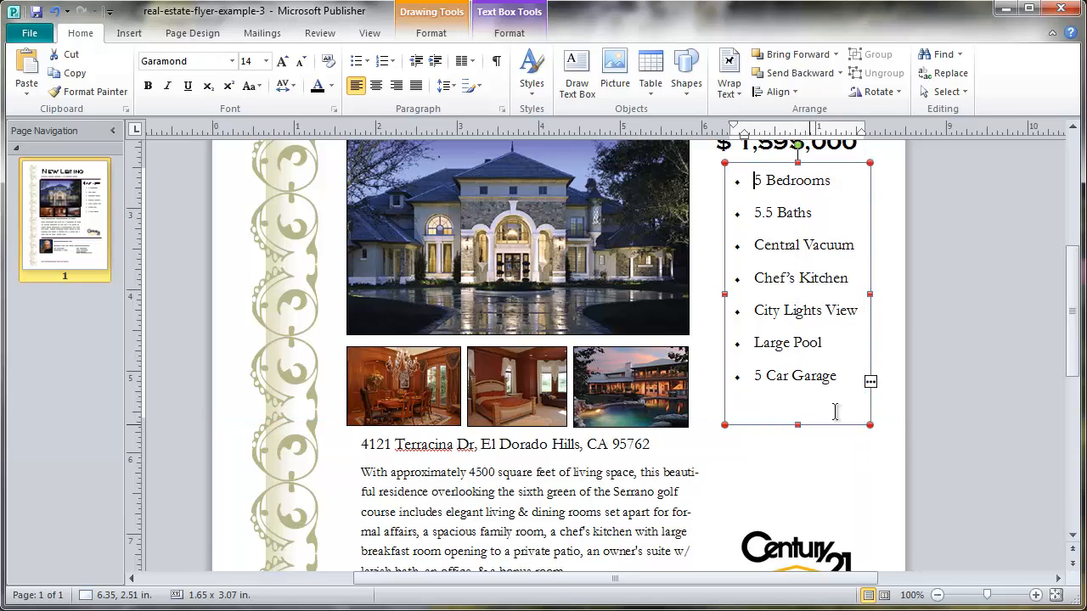
drag(1072, 325, 1071, 340)
click(818, 403)
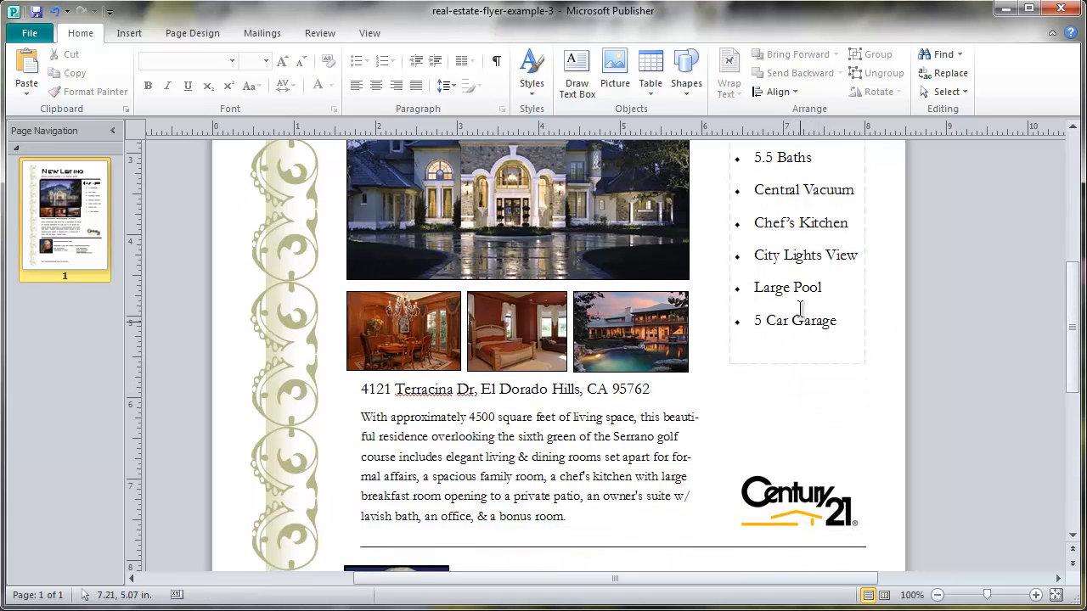
click(803, 284)
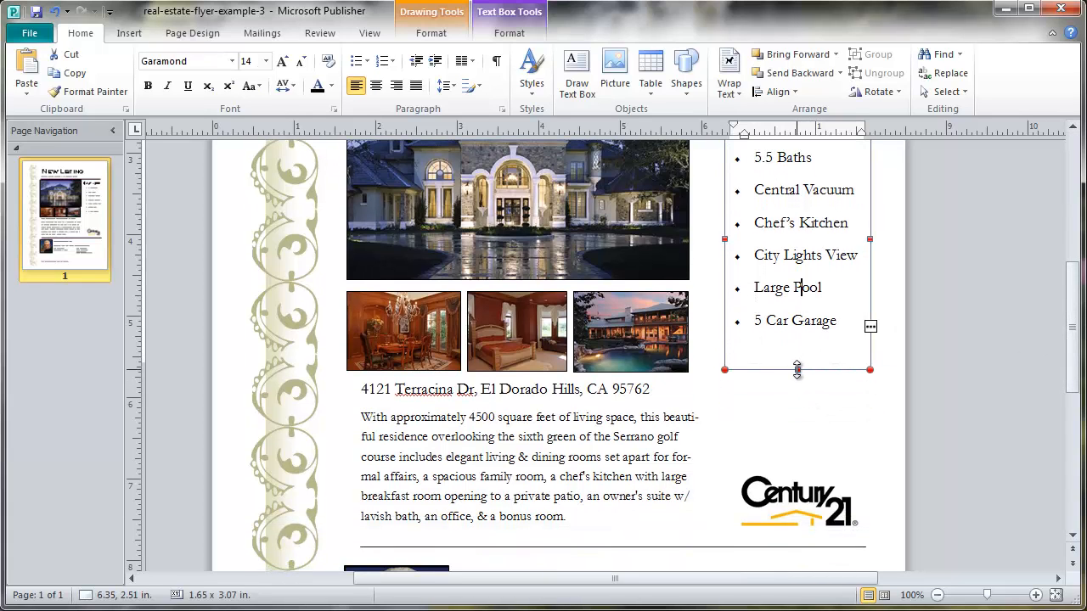
drag(796, 368, 802, 393)
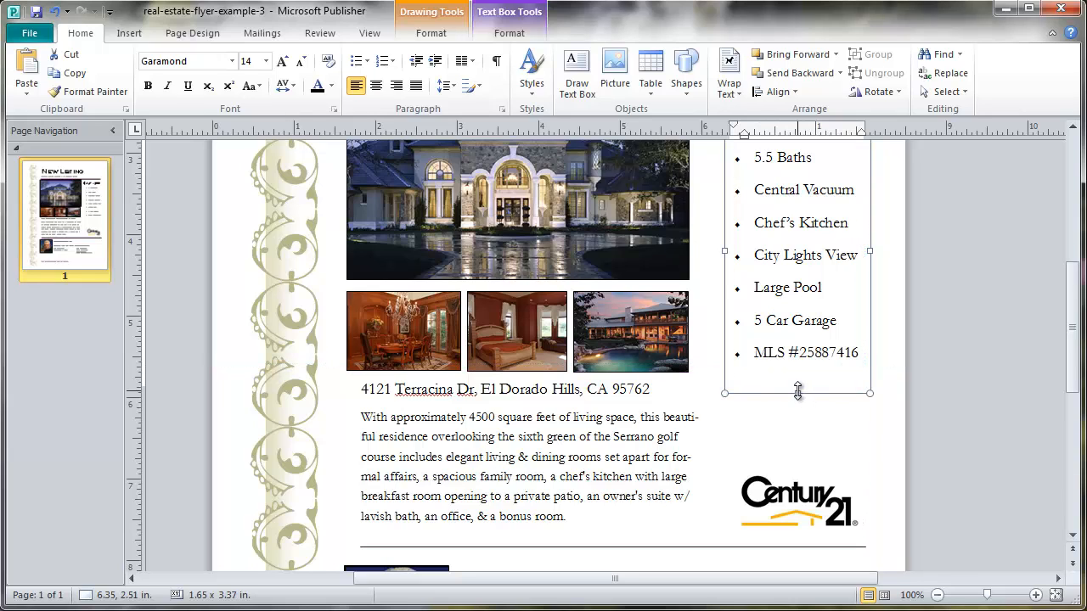
click(798, 388)
click(797, 383)
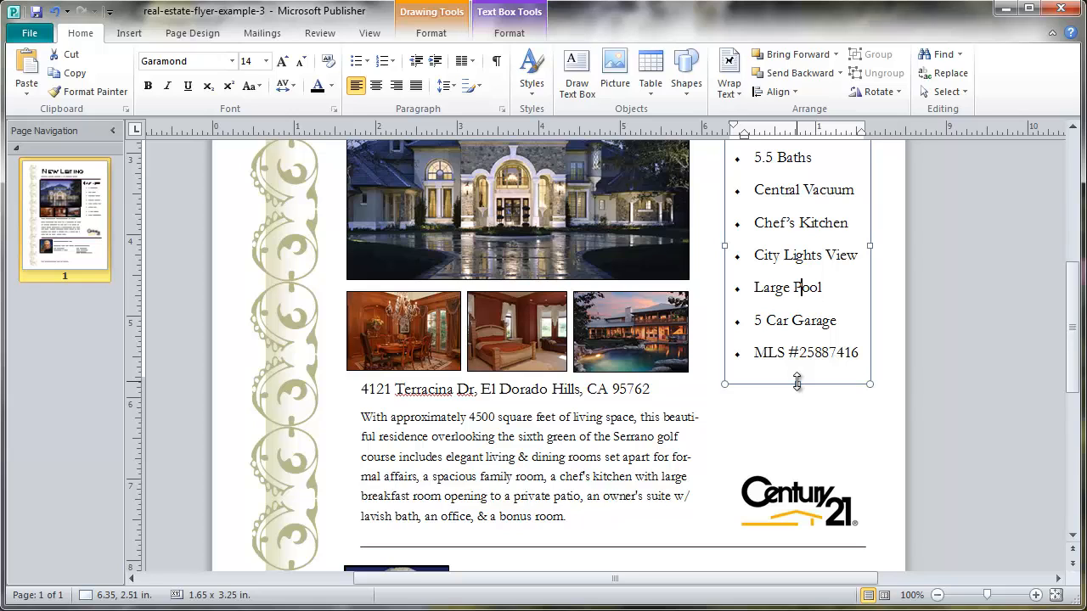
drag(798, 383, 797, 377)
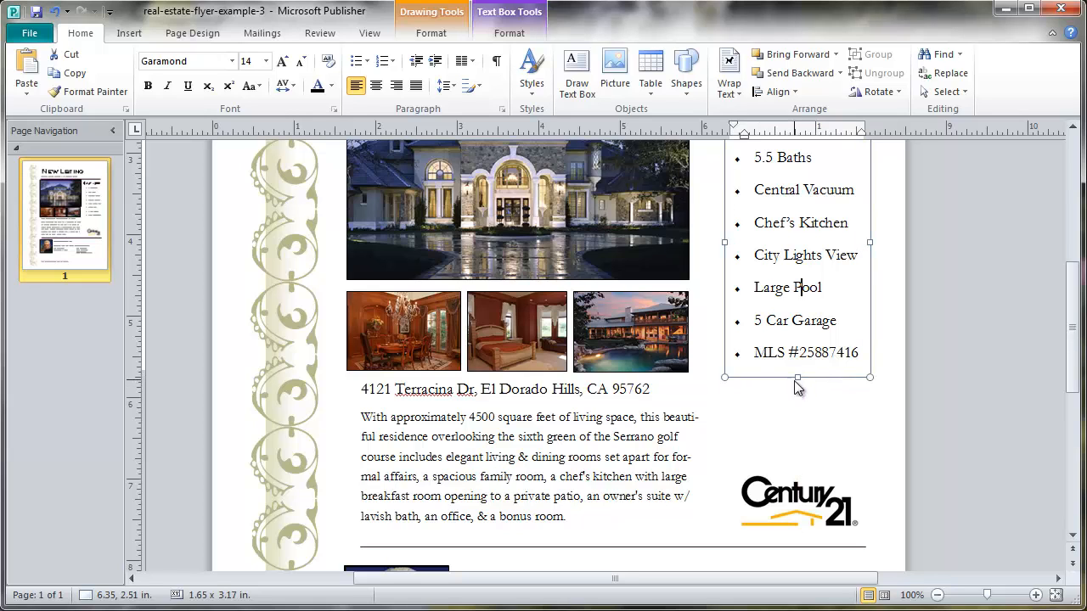
click(845, 426)
Change the font of the whole property description paragraph to Arial.
drag(1070, 328, 1064, 365)
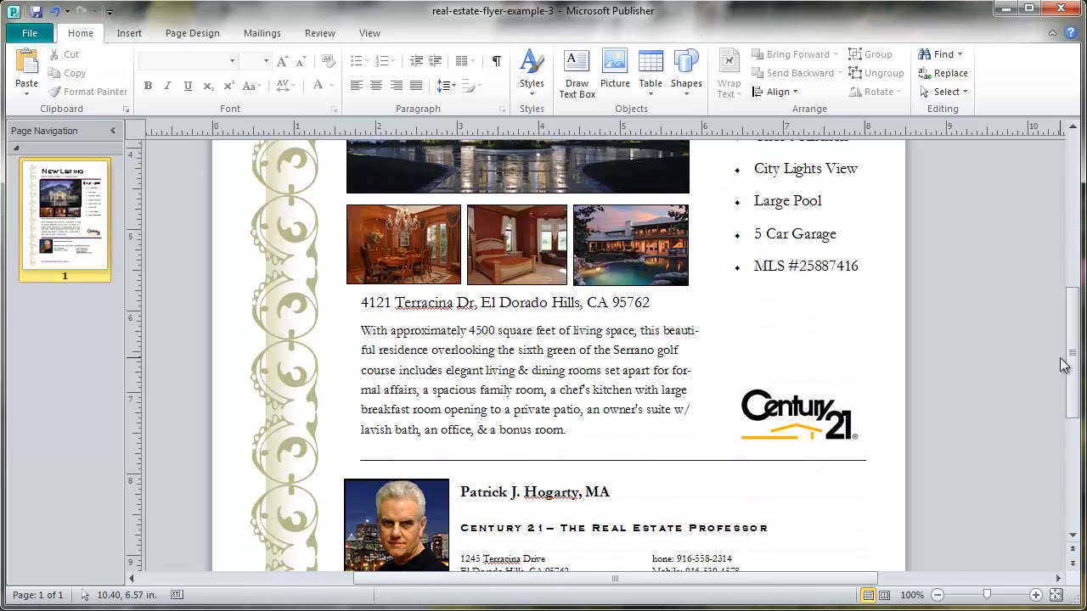
drag(363, 332, 588, 413)
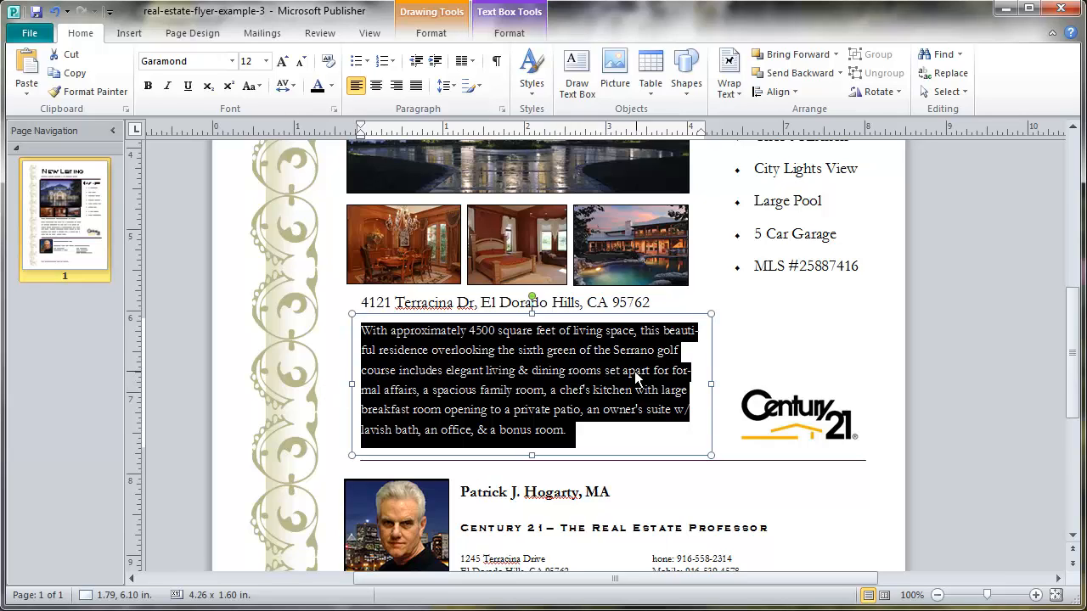
click(232, 61)
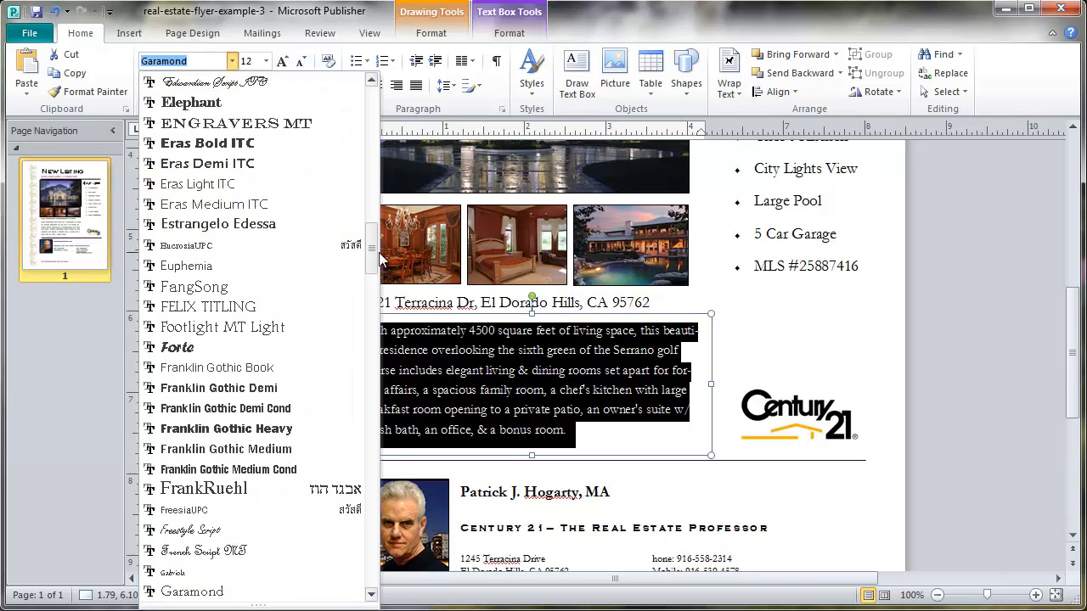
drag(375, 250, 374, 247)
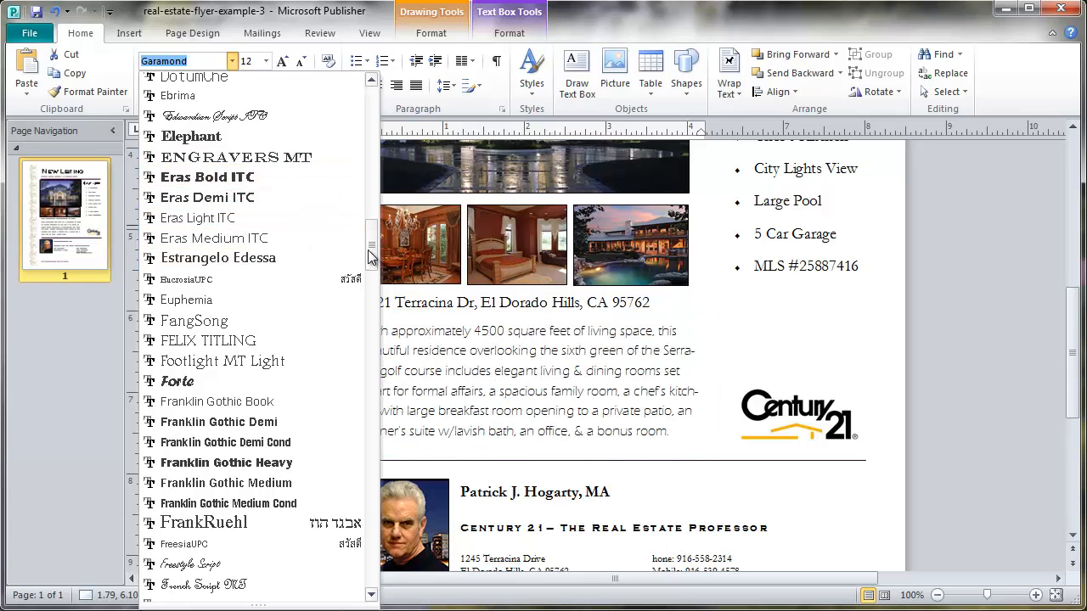
drag(367, 249, 350, 129)
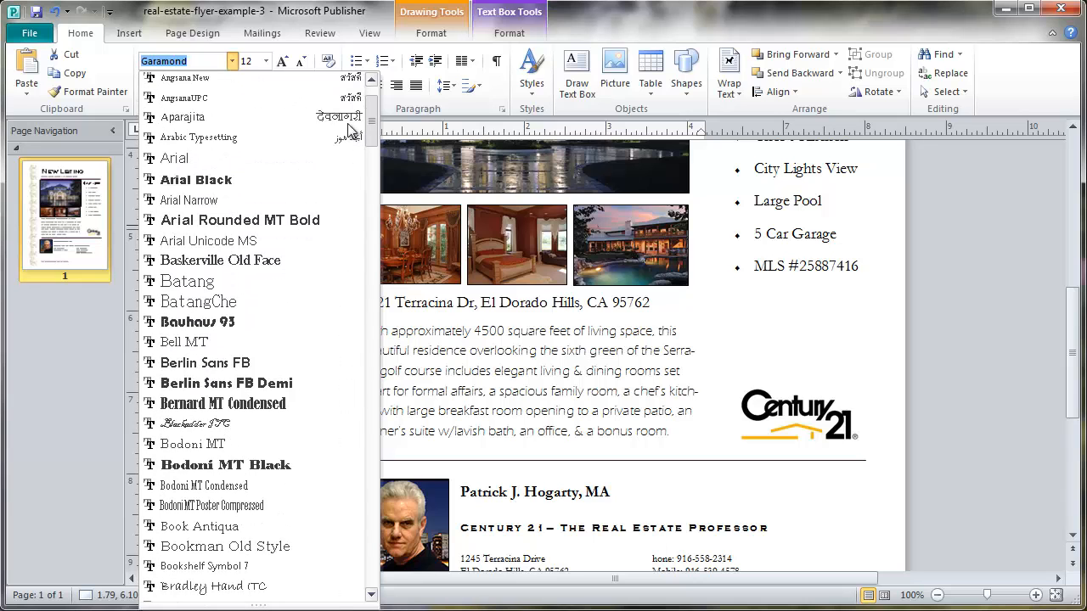
click(212, 158)
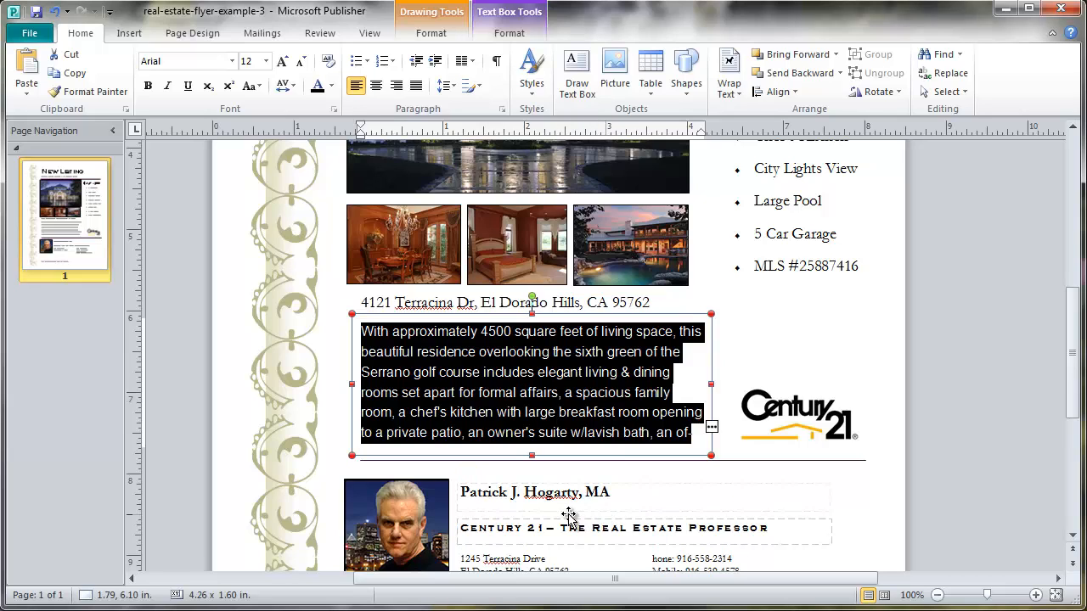
Set the property description paragraph's font to Arial Narrow.
click(232, 61)
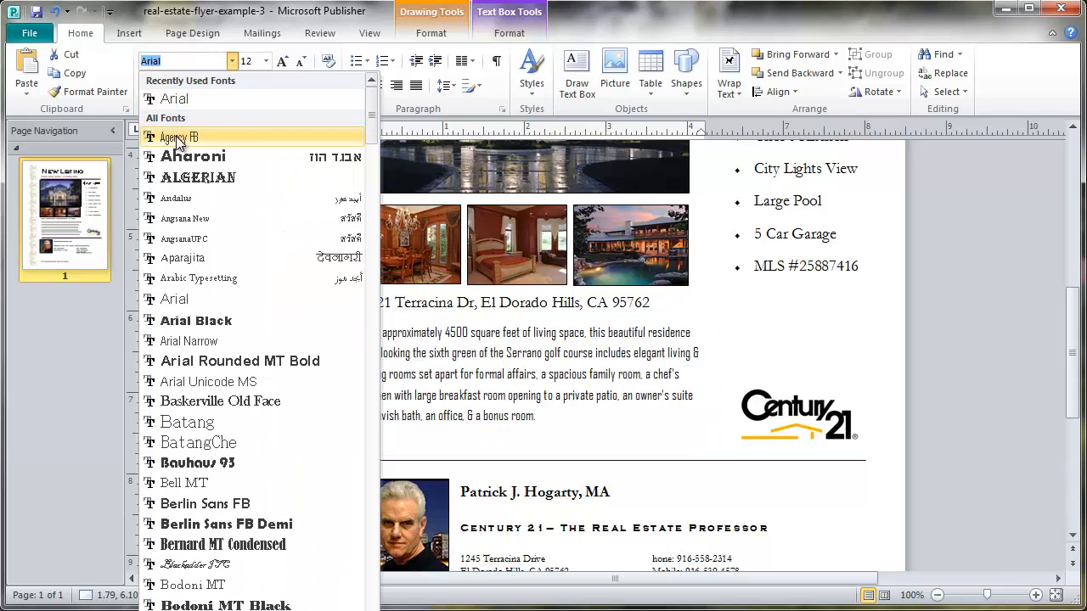
click(181, 340)
click(847, 360)
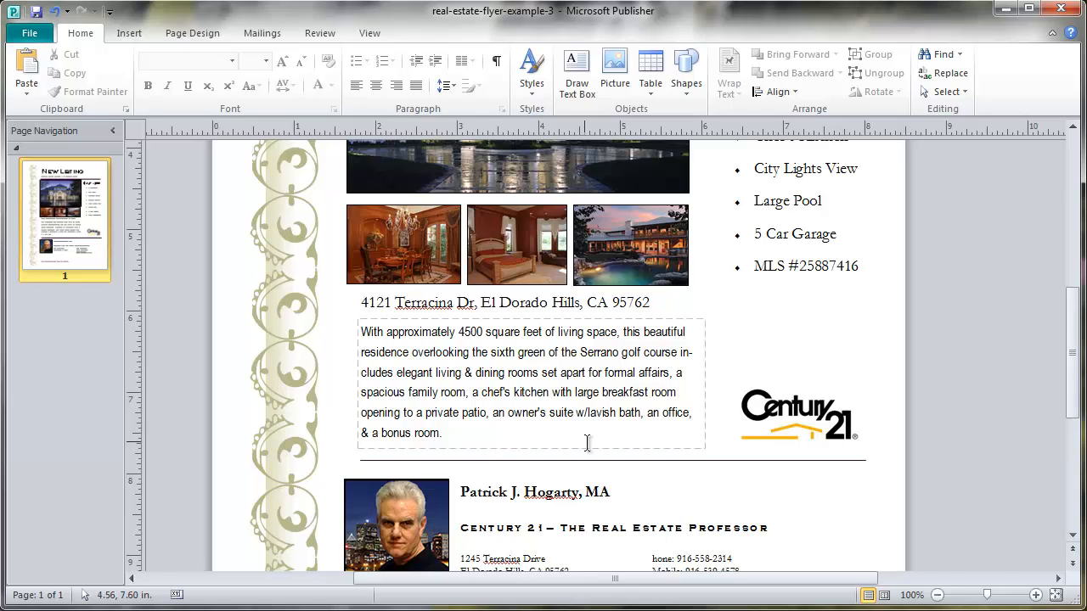
Nudge the Century 21 logo slightly to the right, toward the end of the horizontal line below it.
click(800, 429)
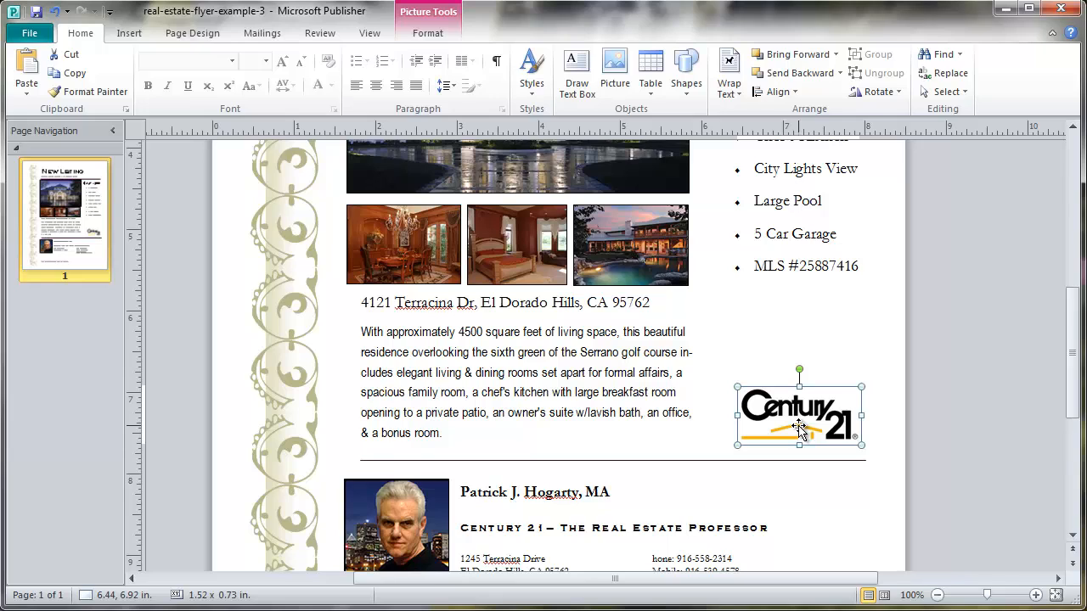
key(Right)
key(Right)
key(Right)
key(Right)
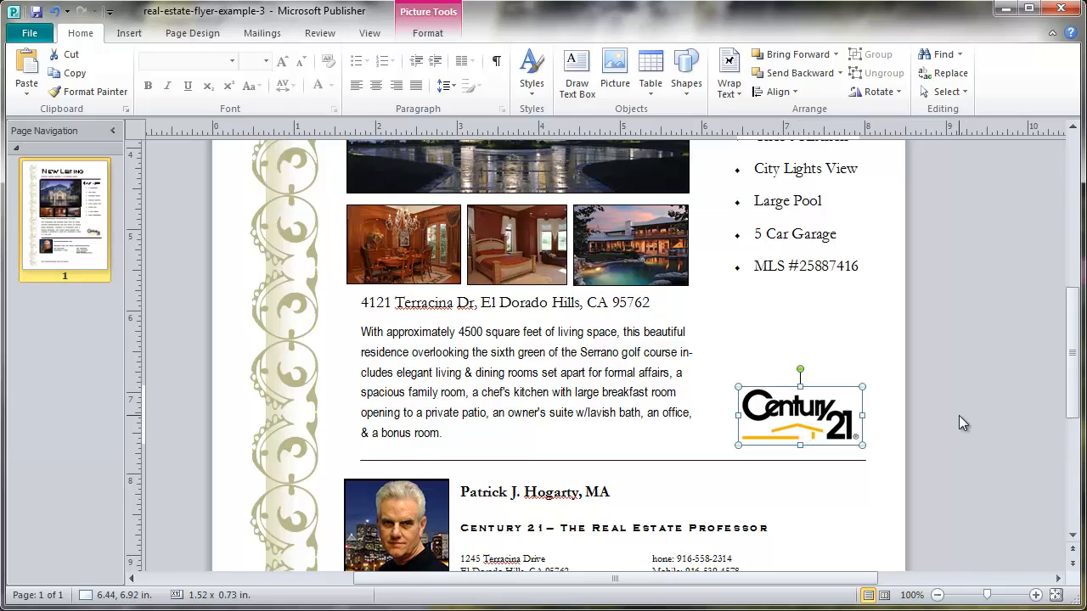
Set the two-line office address in the contact section to 12 pt.
click(586, 483)
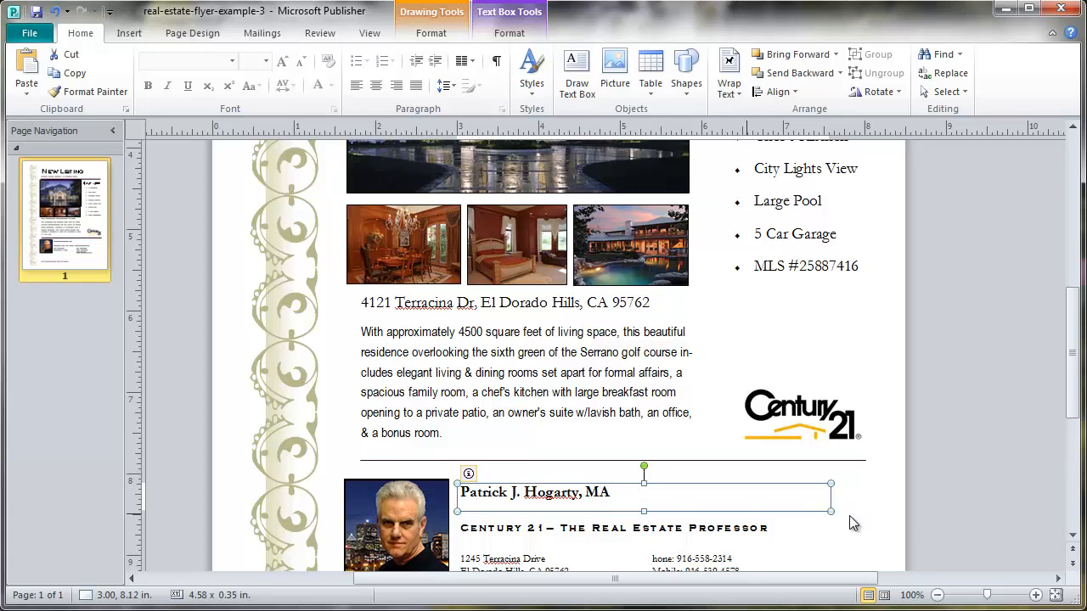
drag(1073, 365, 1074, 423)
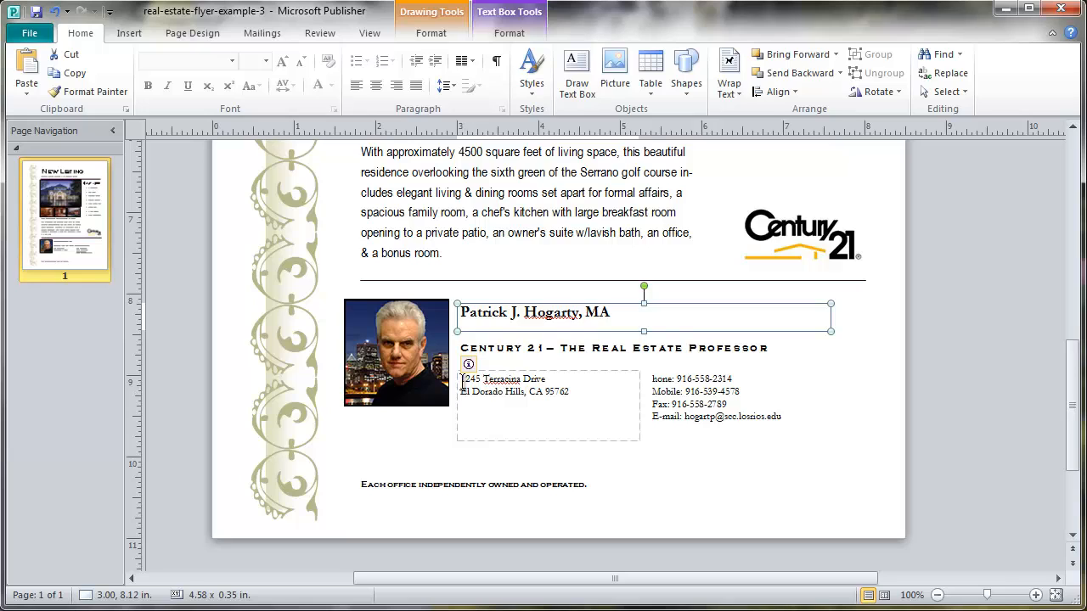
drag(461, 380, 558, 400)
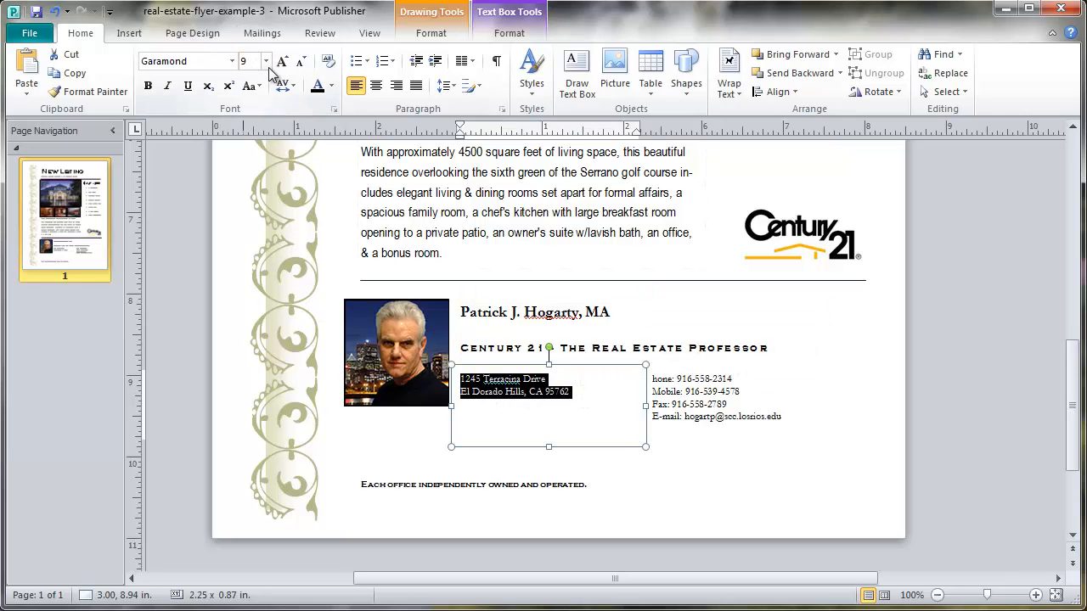
click(267, 63)
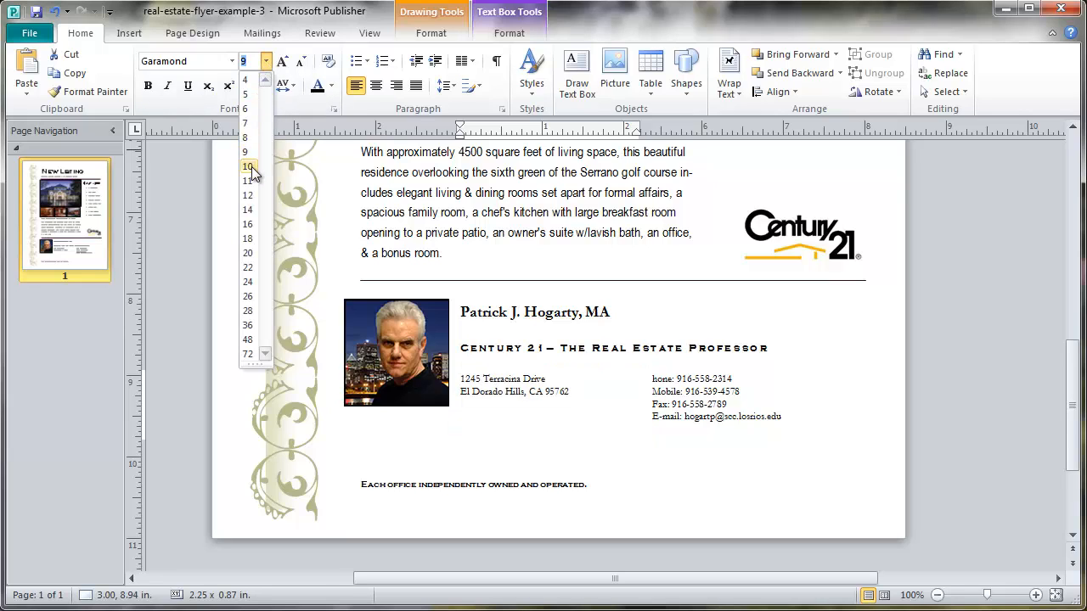
click(250, 195)
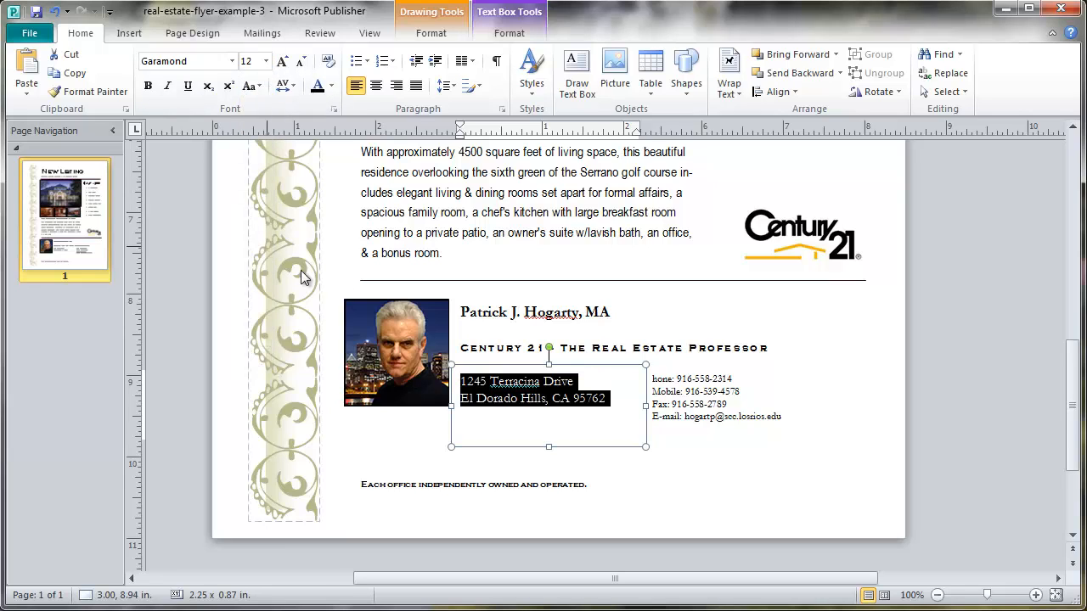
Set the phone, mobile, fax and e-mail lines in the contact section to 12 pt.
drag(652, 377, 832, 420)
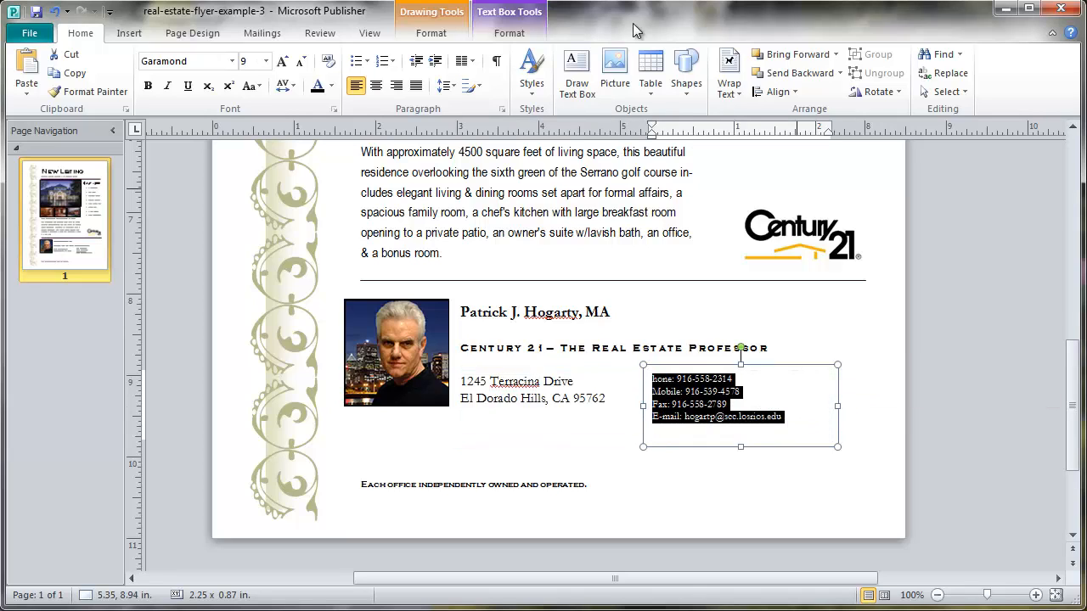
click(265, 61)
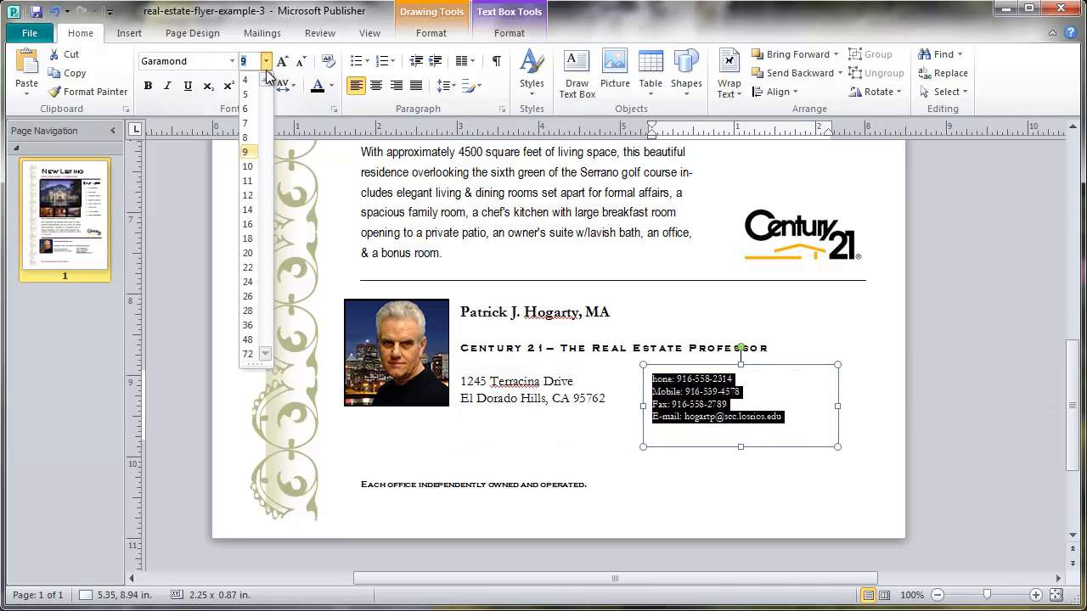
click(249, 195)
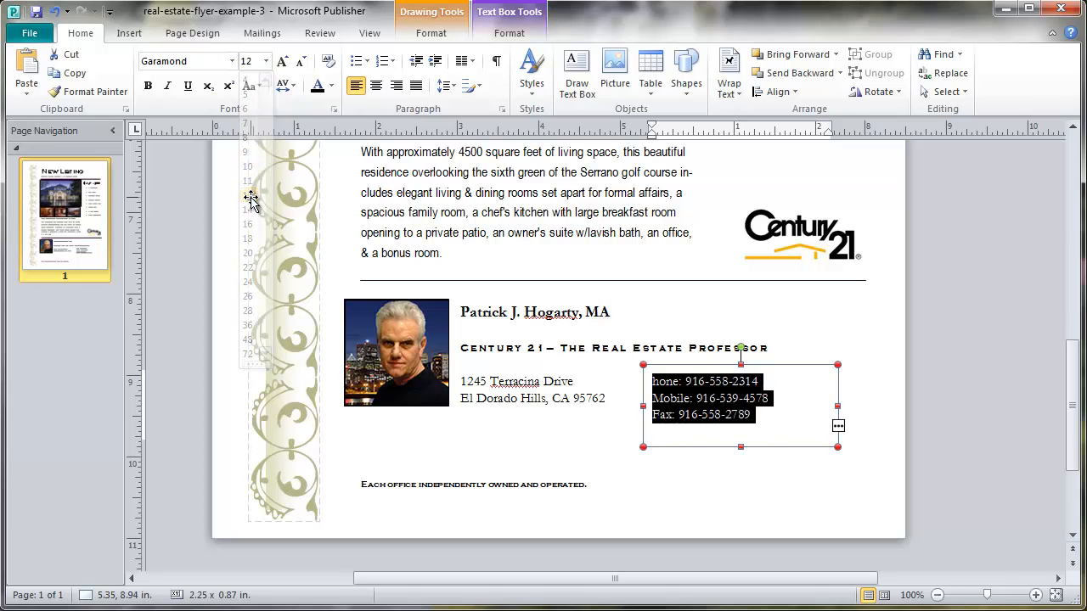
click(715, 524)
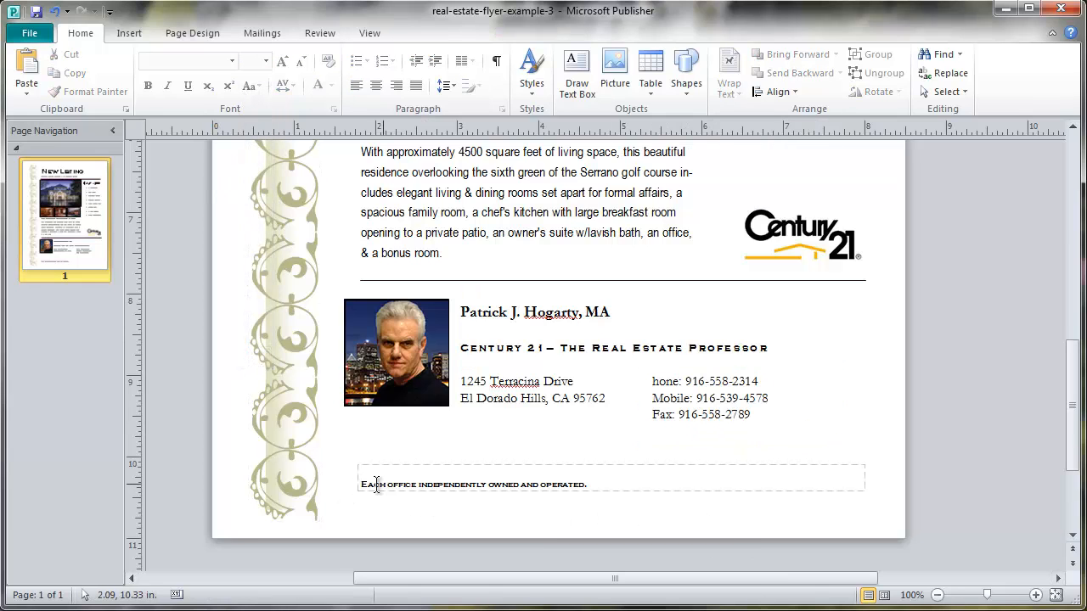
Enlarge the footer line "Each office independently owned and operated." to 14 pt.
drag(361, 483, 597, 495)
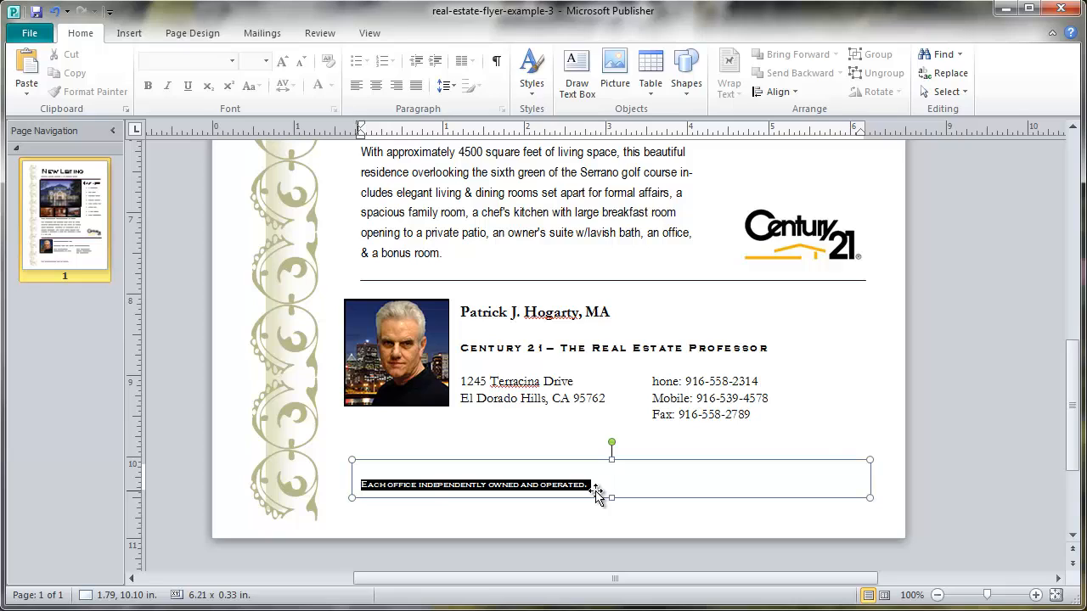
click(268, 61)
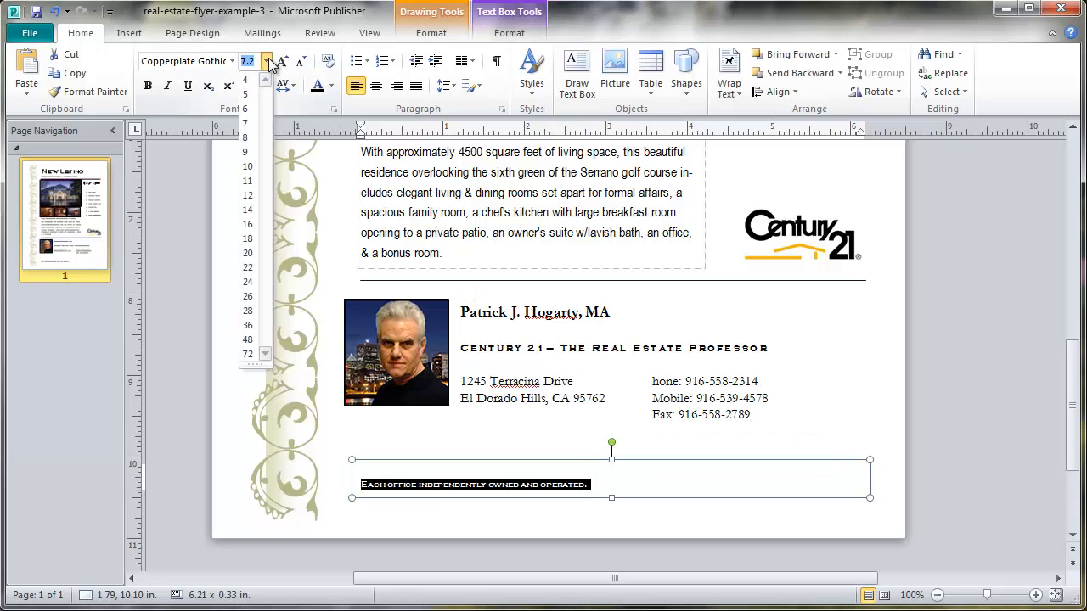
click(253, 209)
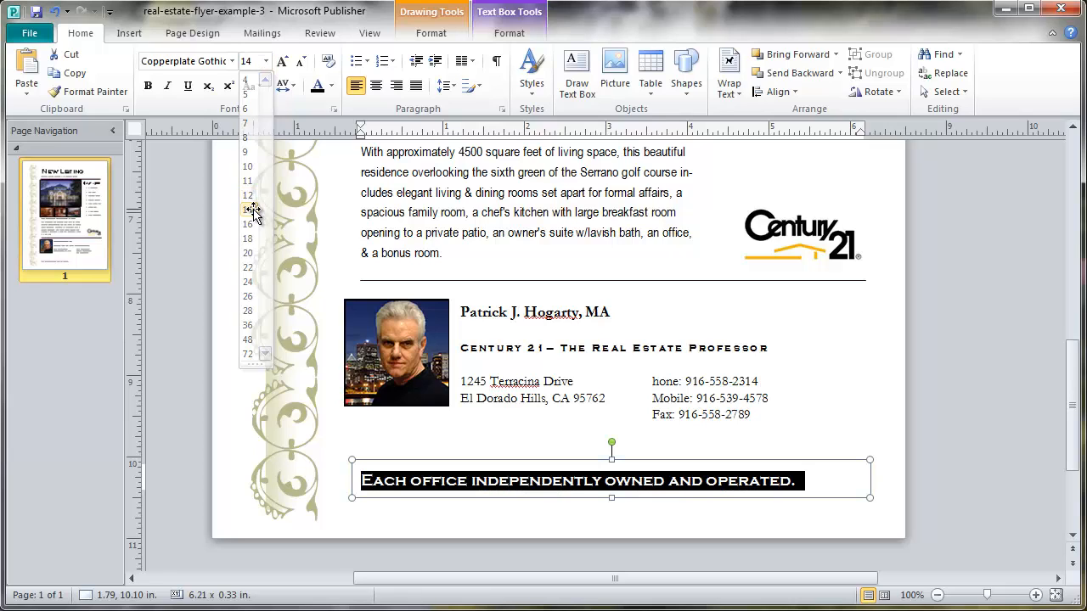
click(1013, 355)
Nudge the agent's portrait down to a vertical position of about 8.14 in, away from the horizontal line.
scroll(1074, 408, up, 1)
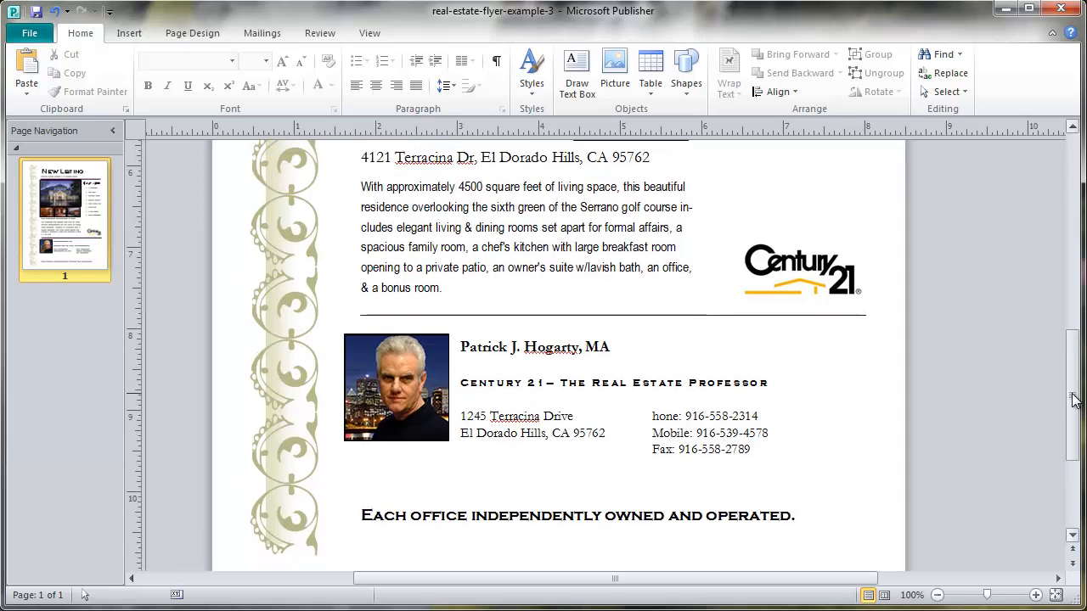
click(424, 376)
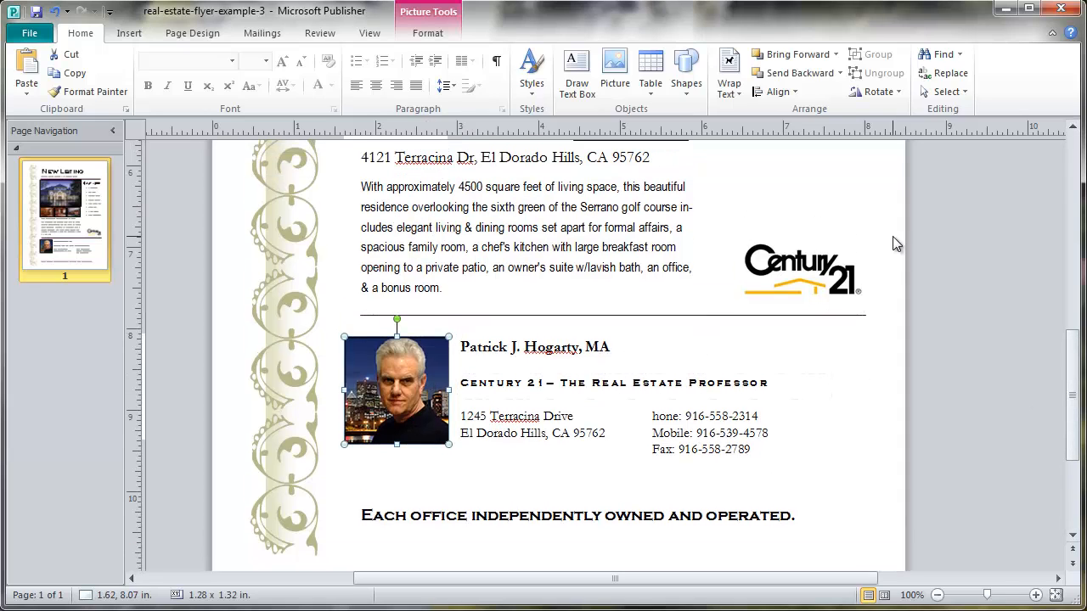
key(Down)
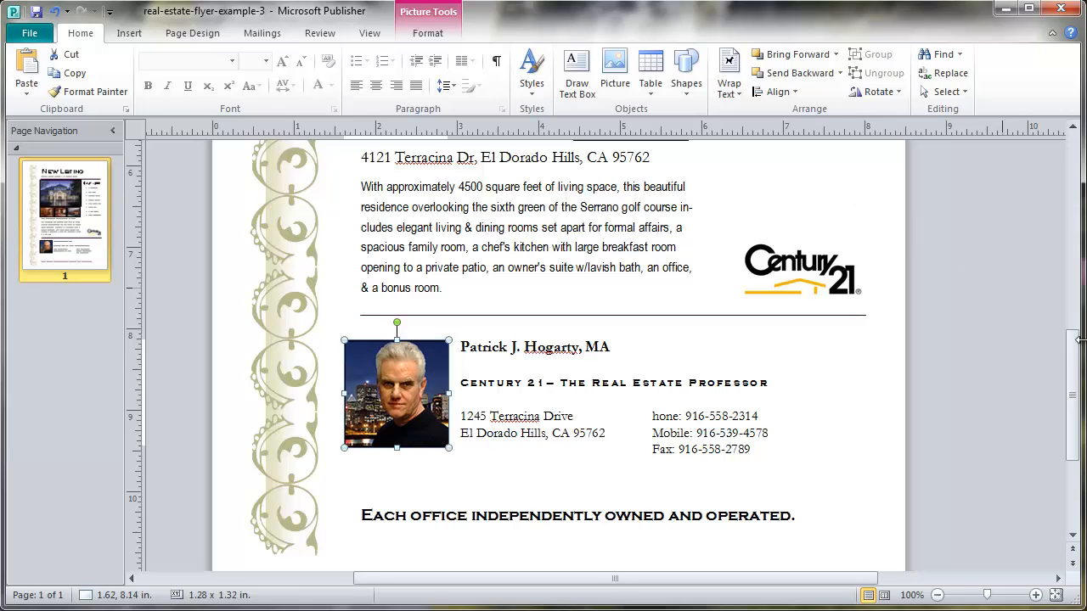
drag(1078, 339, 1068, 341)
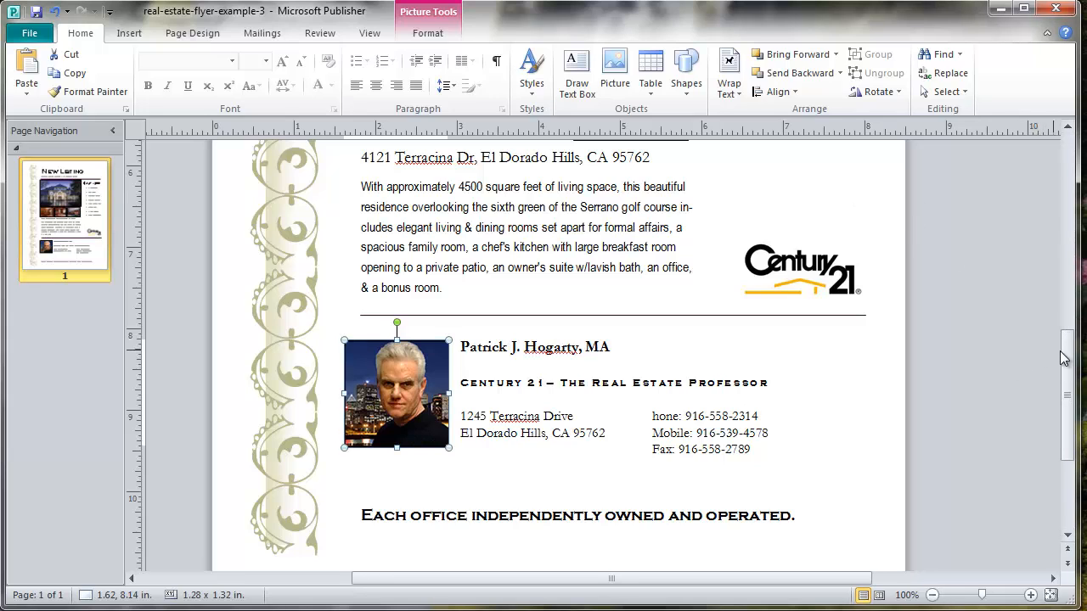
drag(1074, 336, 1072, 308)
click(969, 343)
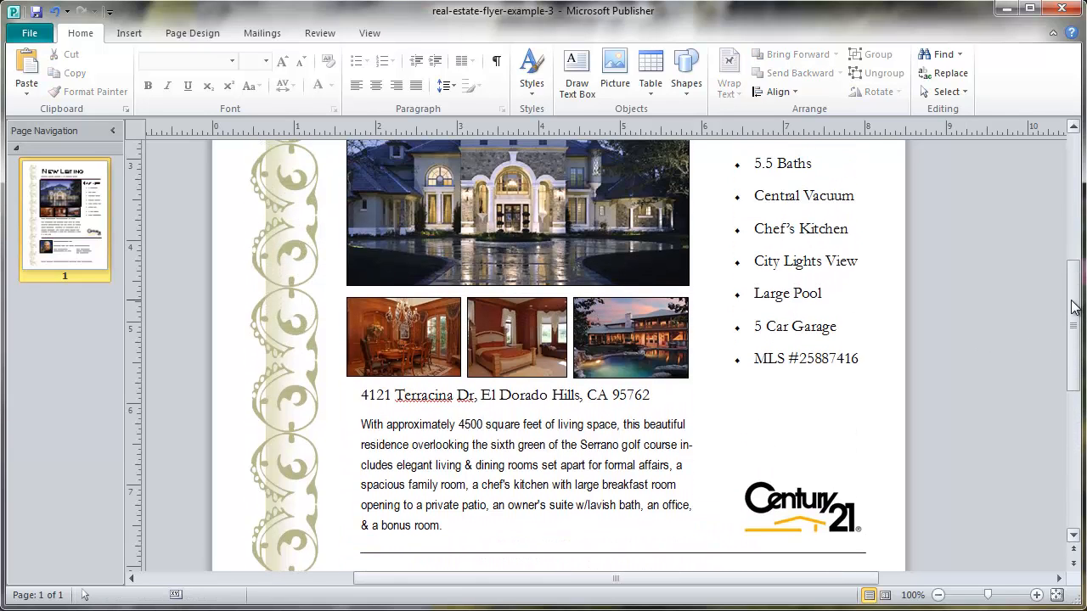
Nudge the property description text box left to about 1.64 in so it lines up with the photos' left edge.
click(599, 454)
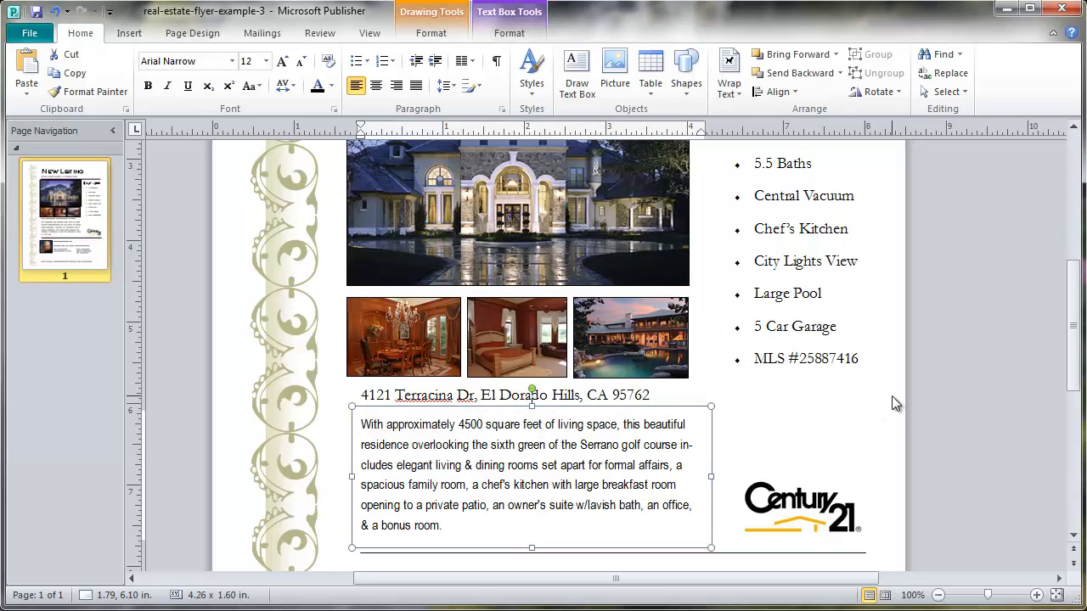
key(Left)
key(Left)
click(674, 402)
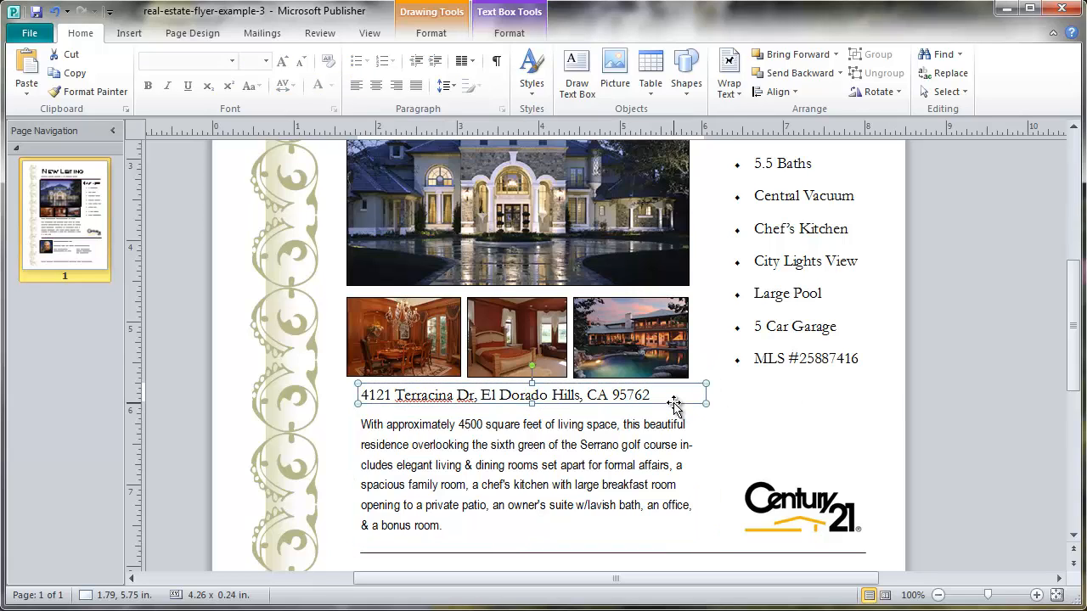
click(671, 444)
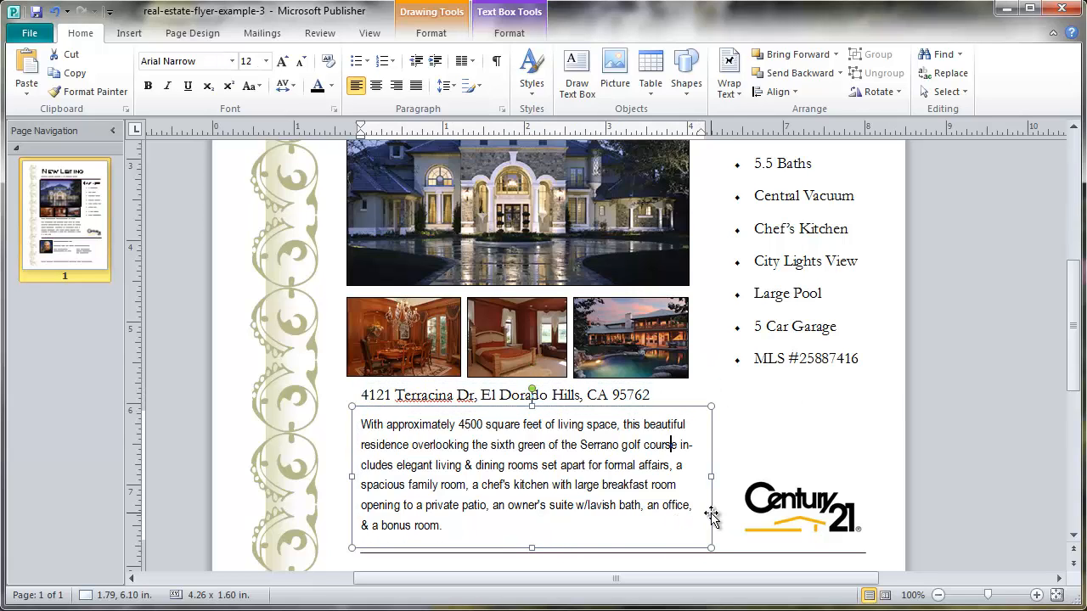
click(711, 515)
key(alt+Left)
key(alt+Left)
key(alt+Left)
key(alt+Left)
key(alt+Left)
key(alt+Left)
key(alt+Left)
key(alt+Left)
key(alt+Left)
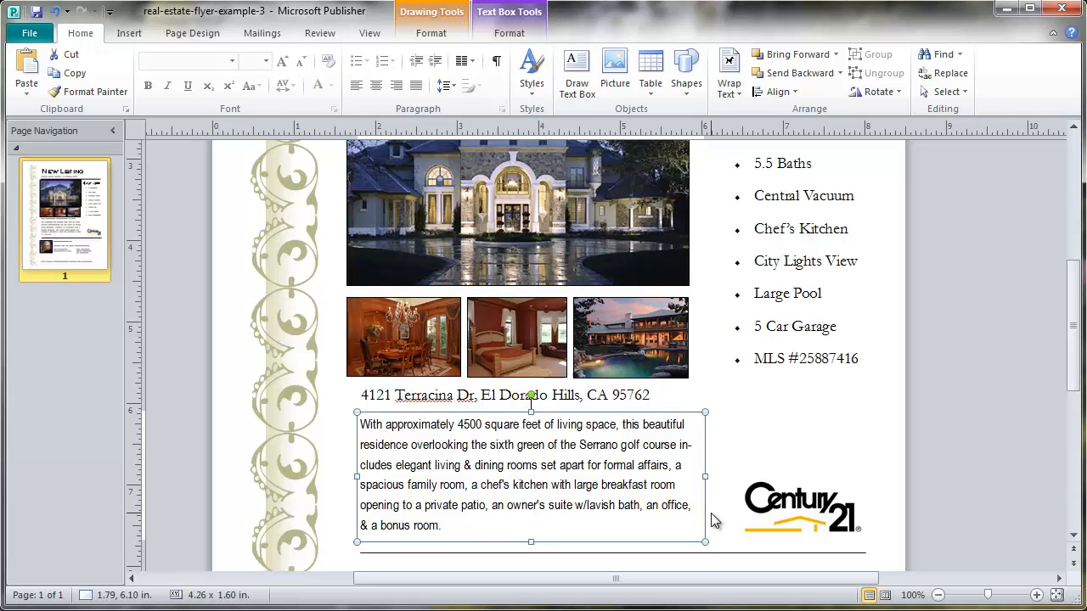
key(alt+Left)
key(alt+Left)
key(alt+Left)
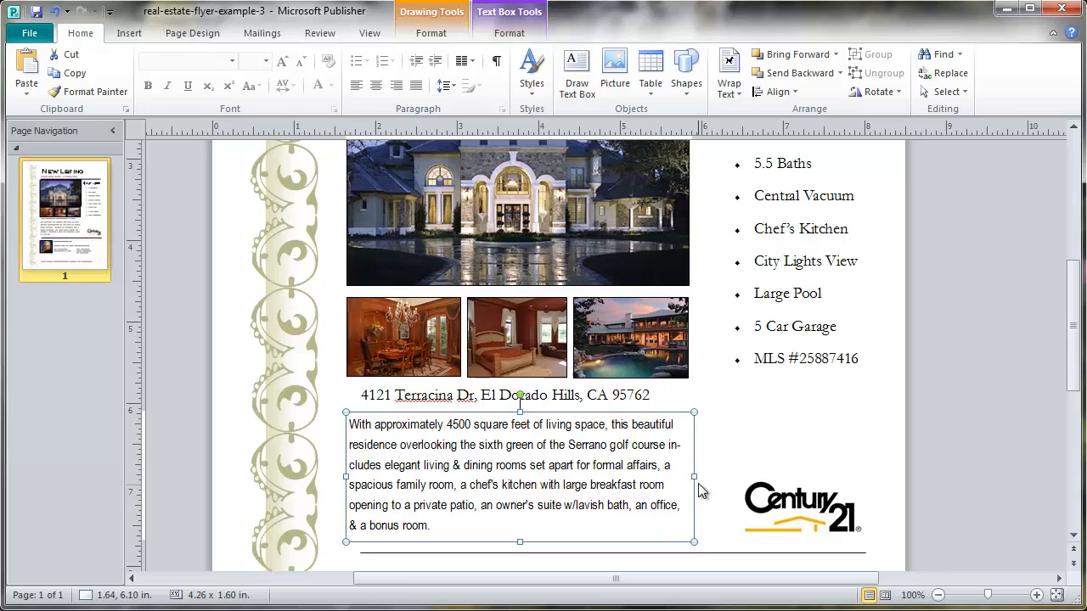
Resize the property description text box to about 4.41 in wide and 1.39 in high.
drag(696, 476, 705, 476)
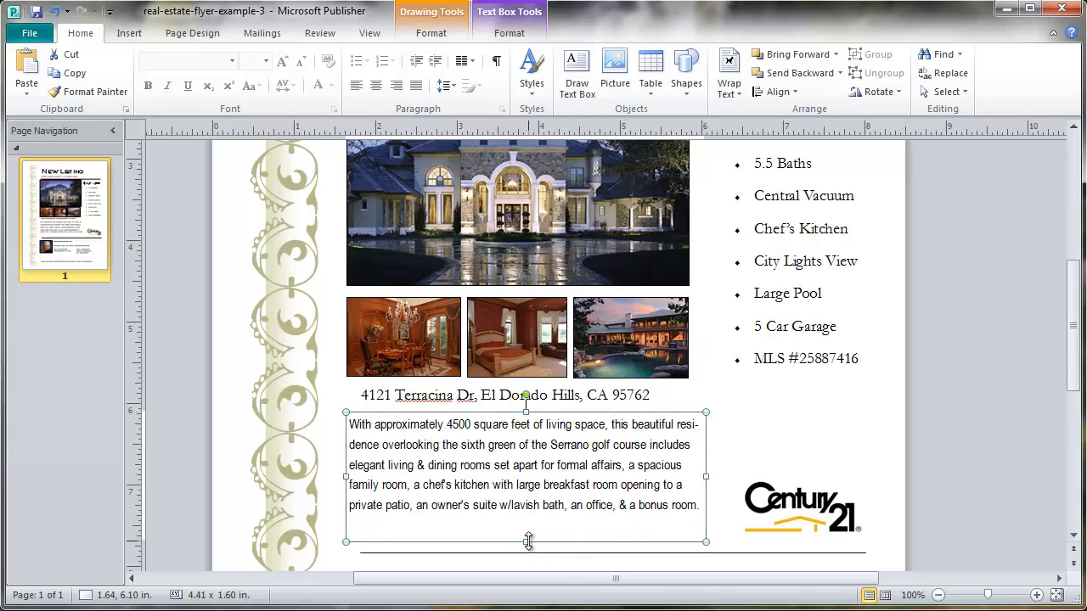
drag(526, 541, 526, 524)
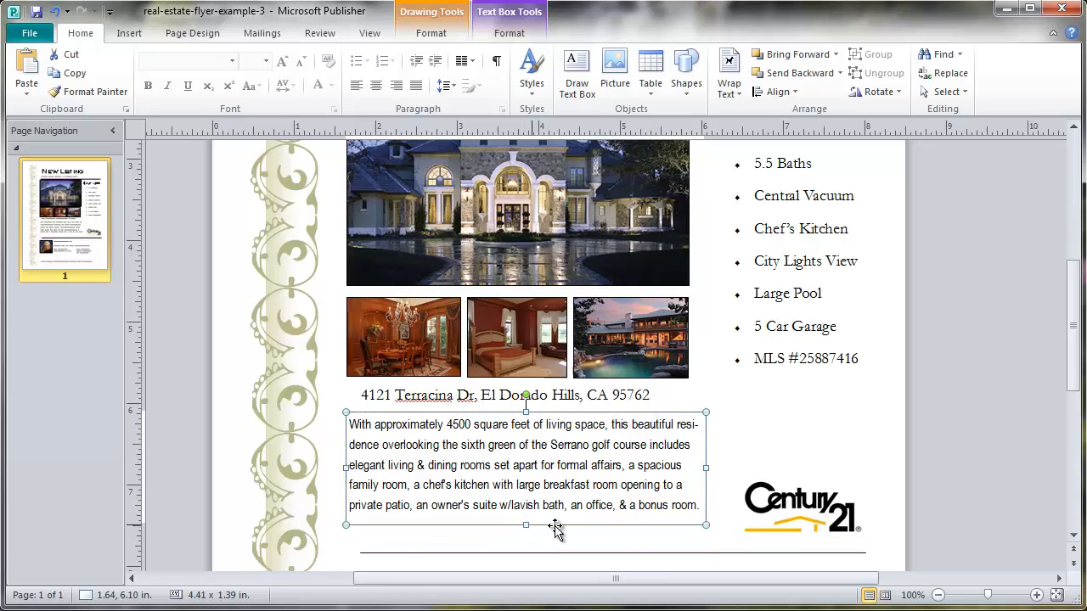
click(762, 466)
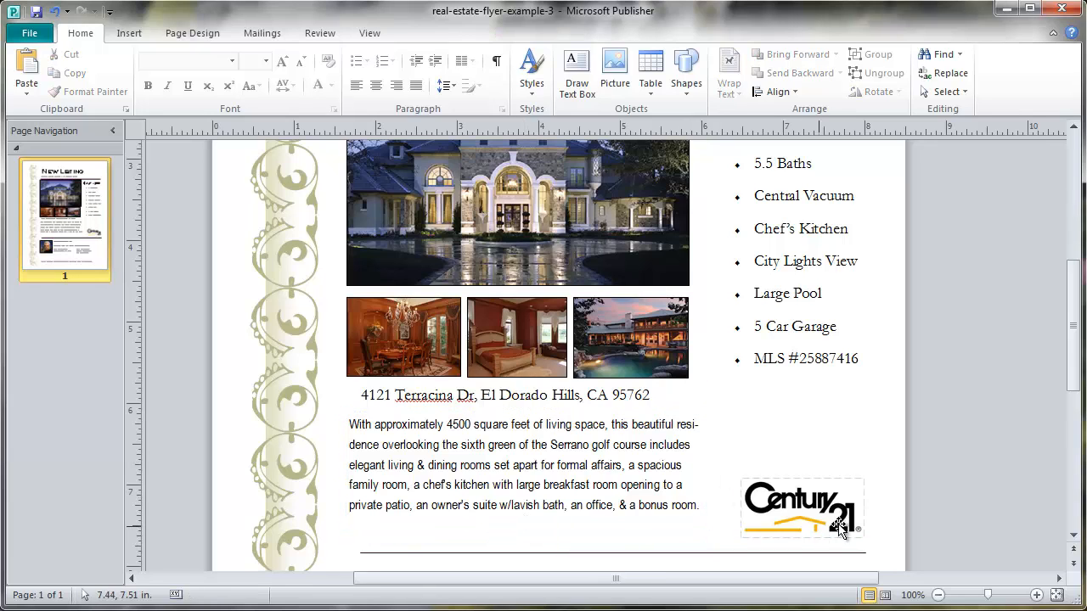
Nudge the property description text box slightly down, away from the address line above it.
click(506, 461)
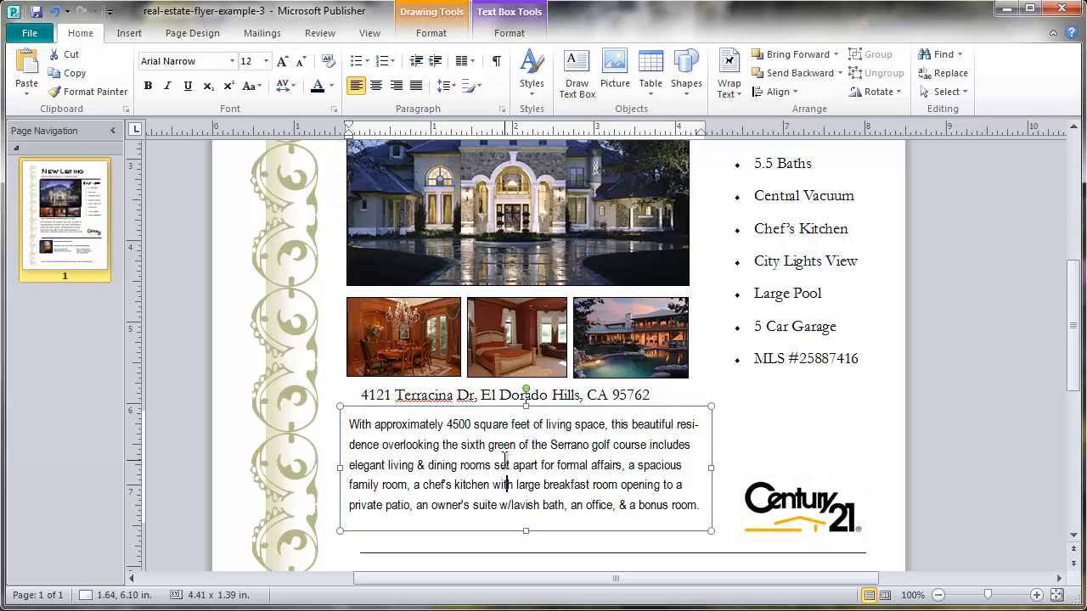
click(682, 407)
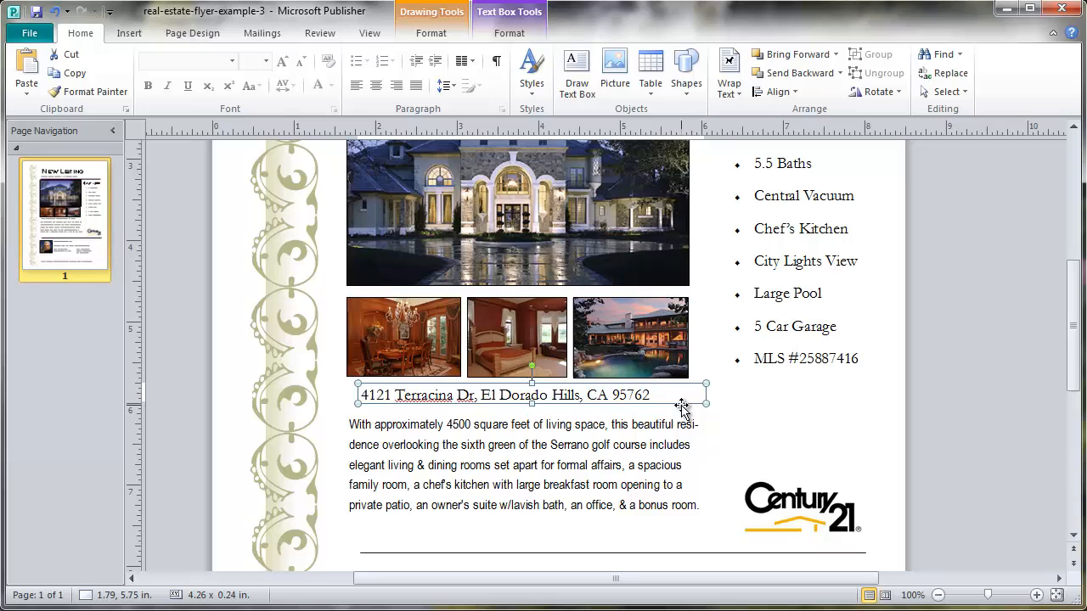
click(651, 525)
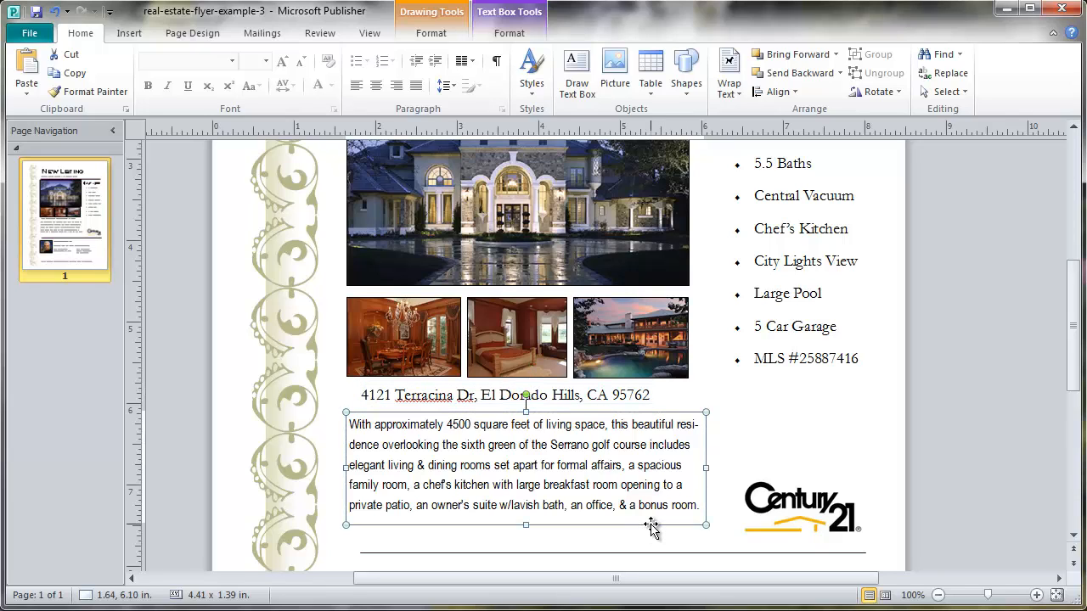
key(Down)
key(Down)
key(Down)
key(Down)
key(Down)
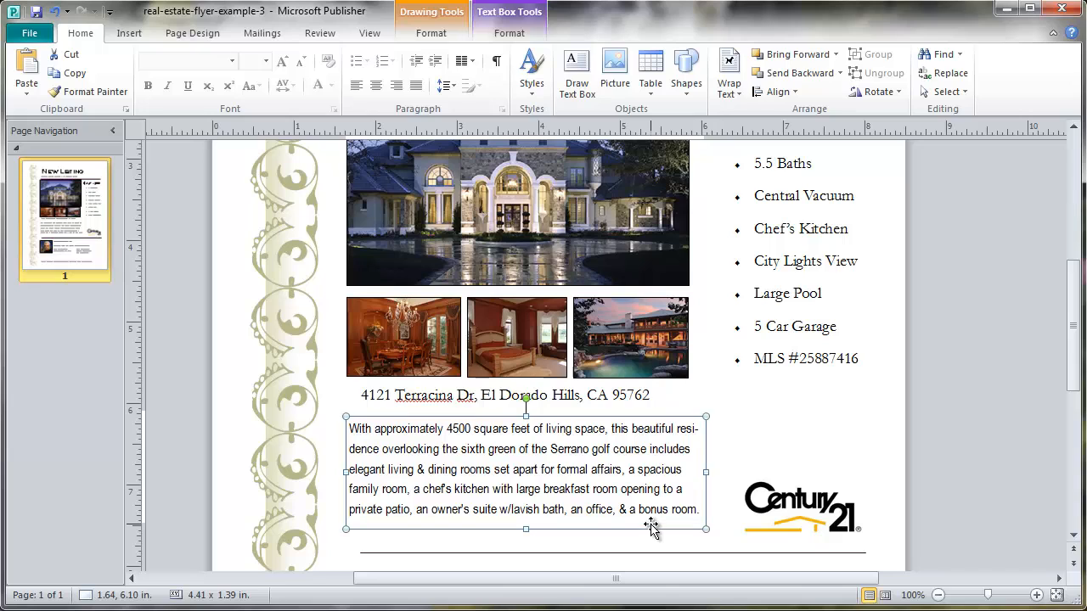
click(998, 451)
Nudge the Century 21 logo up to a vertical position of about 6.64 in, level with the description's last line.
click(821, 529)
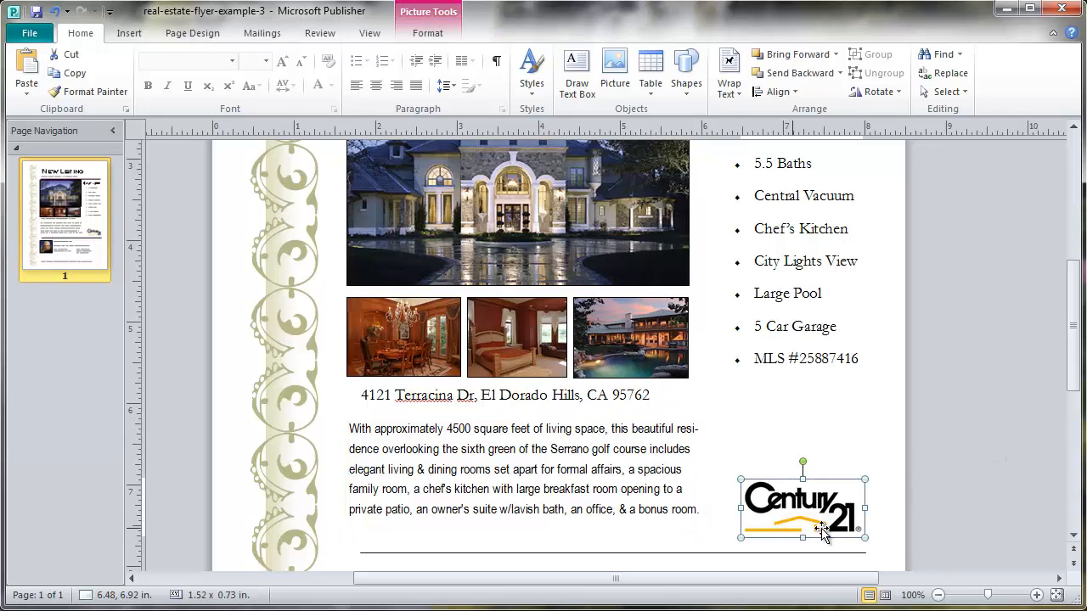
key(Up)
key(Up)
key(Up)
key(Up)
key(Up)
key(Up)
key(Up)
key(Up)
key(Up)
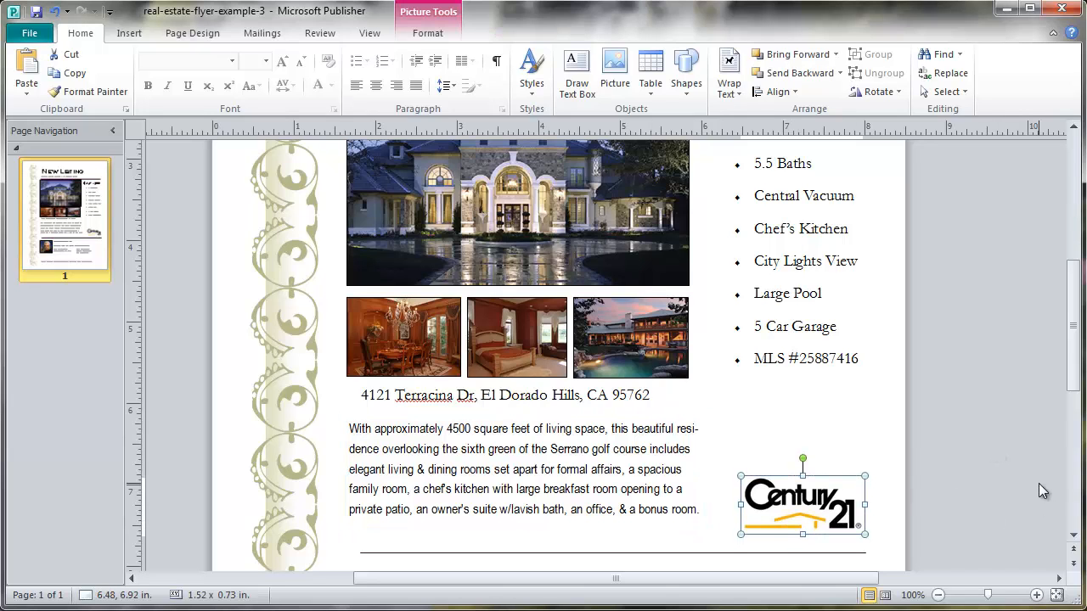
key(Up)
key(Up)
key(Up)
key(Up)
key(Up)
key(Up)
key(Up)
key(Up)
key(Up)
key(Up)
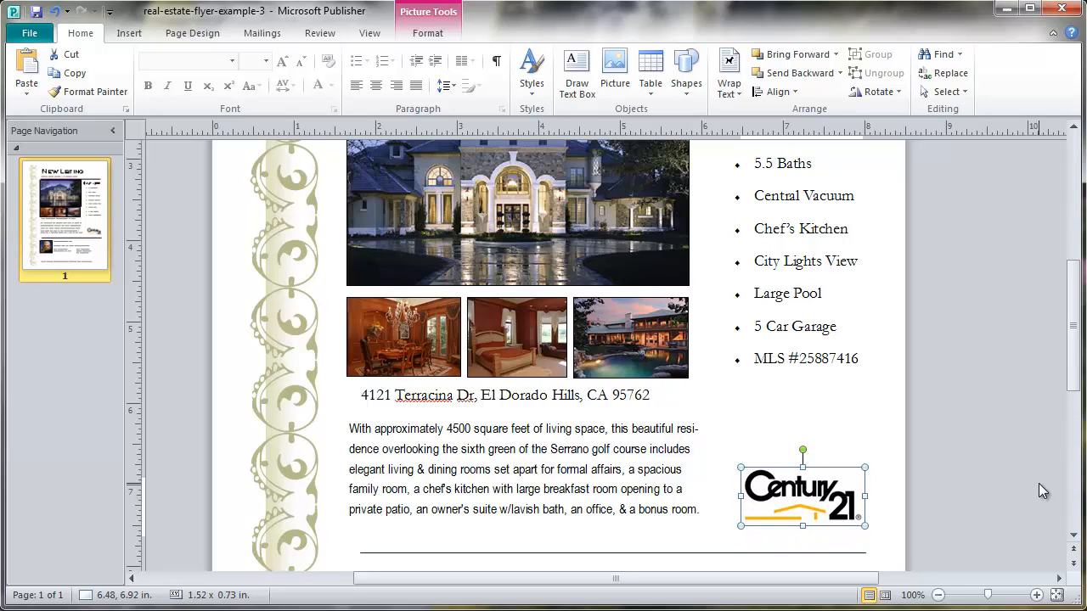
key(Up)
key(Up)
key(Up)
key(Up)
key(Up)
key(Up)
key(Up)
key(Up)
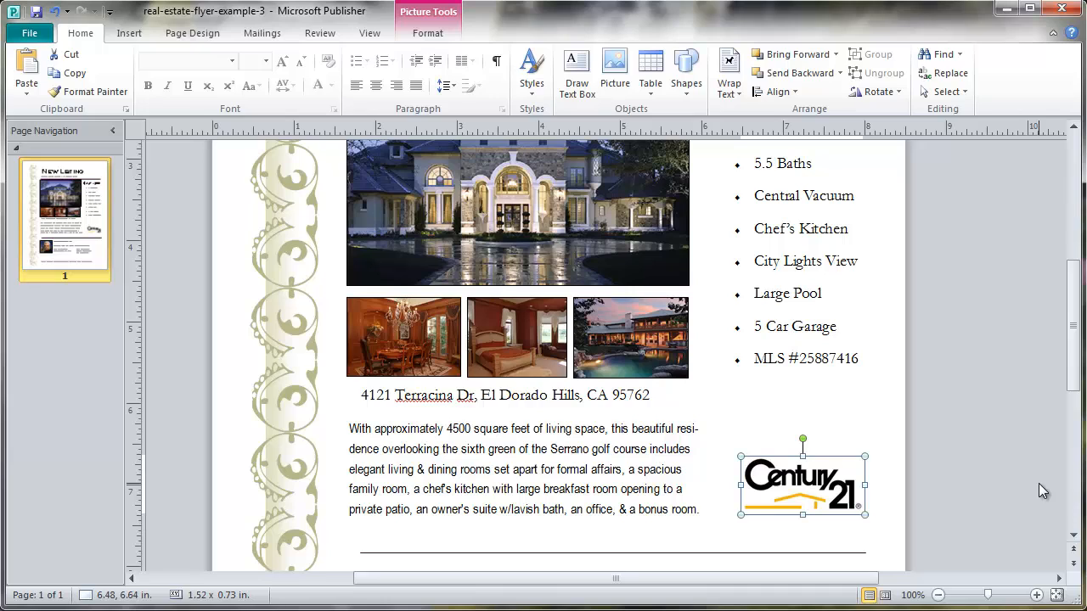
Fine-tune the Century 21 logo's position to about 6.53 in horizontally and slightly lower.
key(Right)
key(Right)
key(Right)
key(Right)
key(Left)
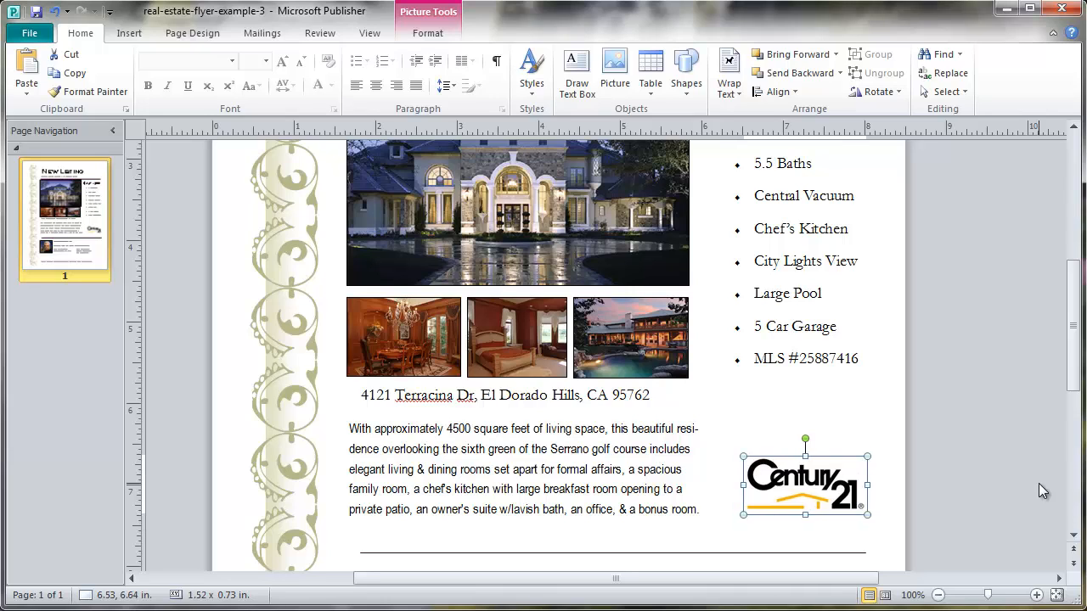
key(Down)
click(990, 471)
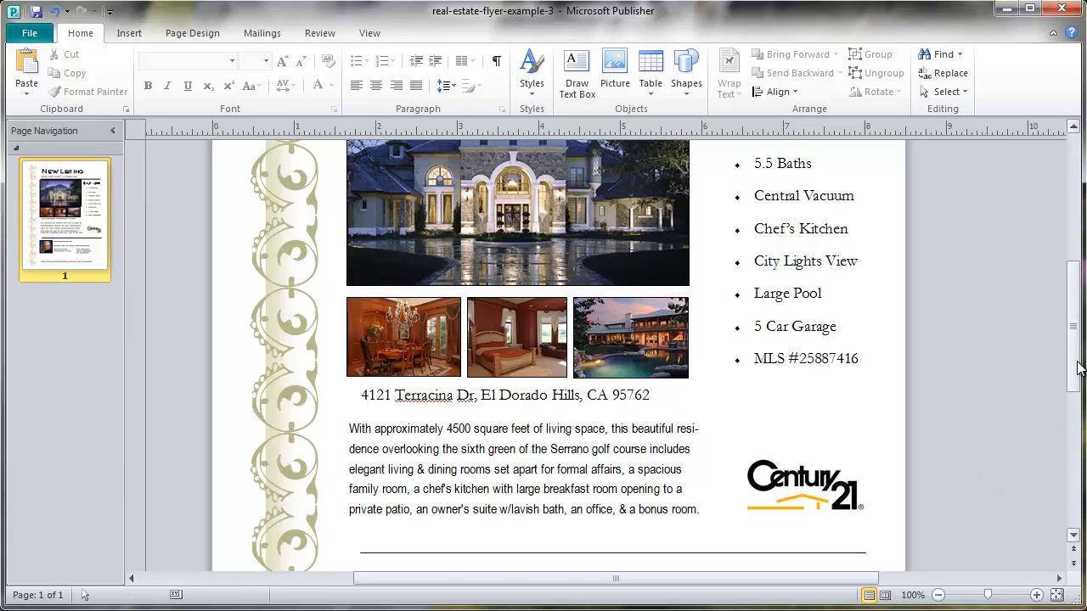
Nudge the horizontal divider line above the agent's contact section slightly up to a vertical position of about 7.84 in.
scroll(924, 431, down, 2)
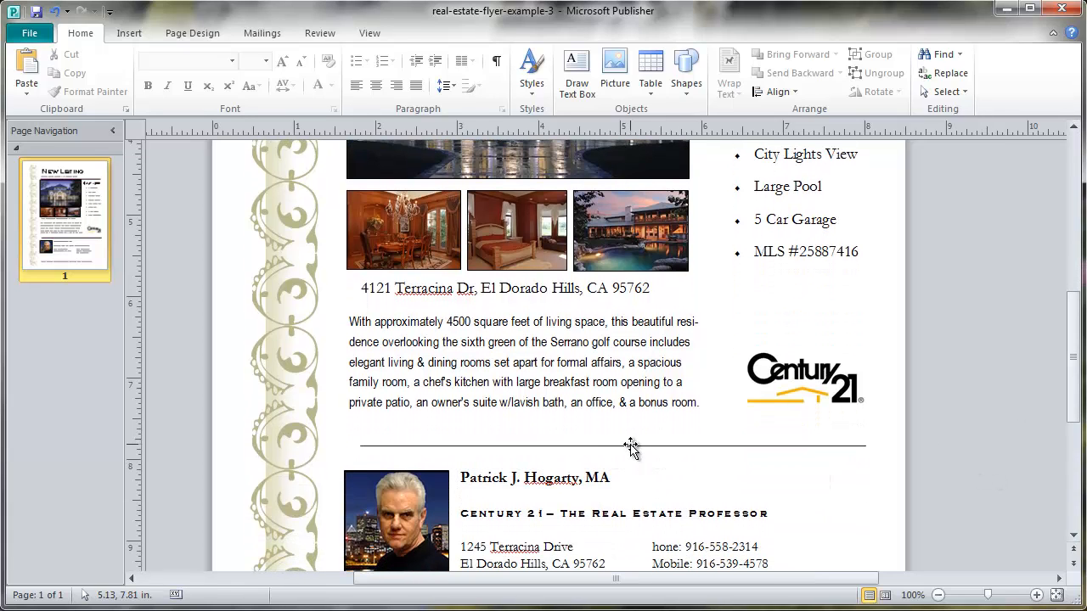
click(631, 446)
key(Up)
key(Up)
key(Up)
key(Up)
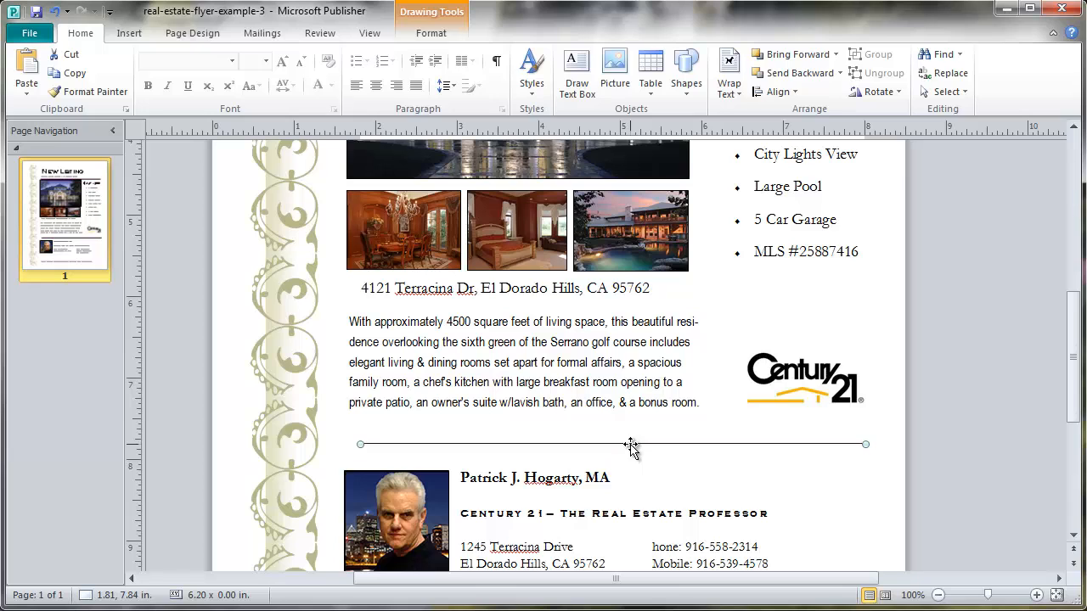
click(1011, 434)
Change the font of the two-line address beside the agent's photo to Arial.
drag(1074, 403, 1078, 439)
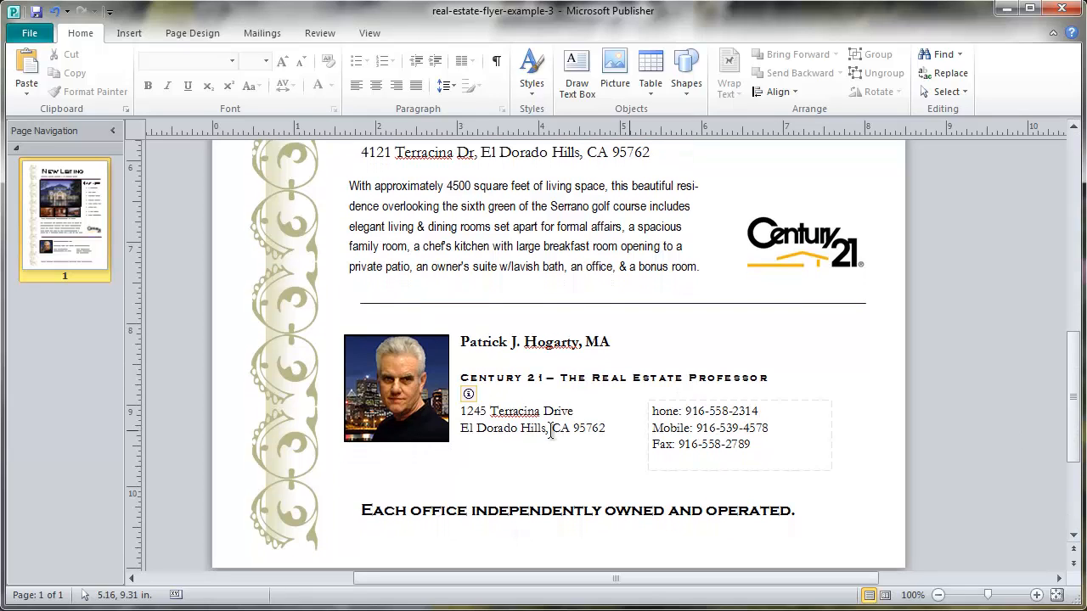
drag(461, 411, 622, 426)
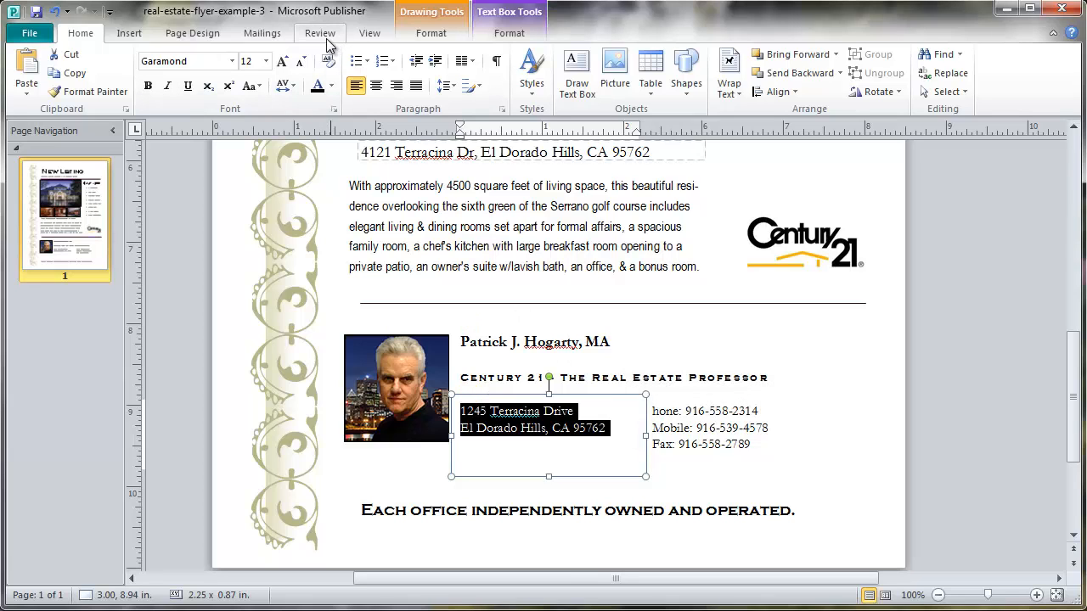
click(232, 61)
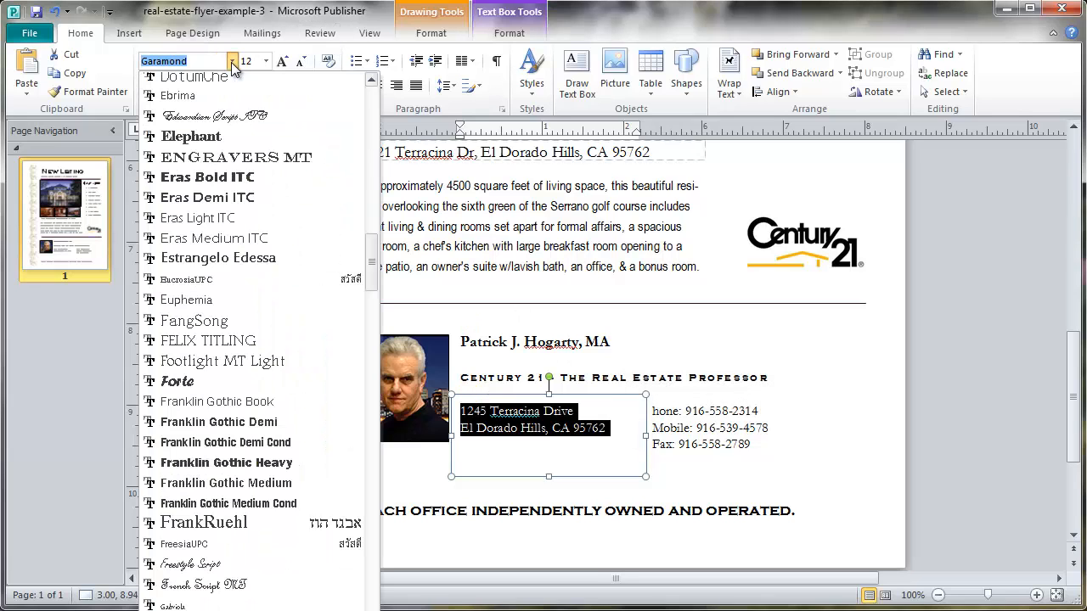
drag(371, 265, 359, 145)
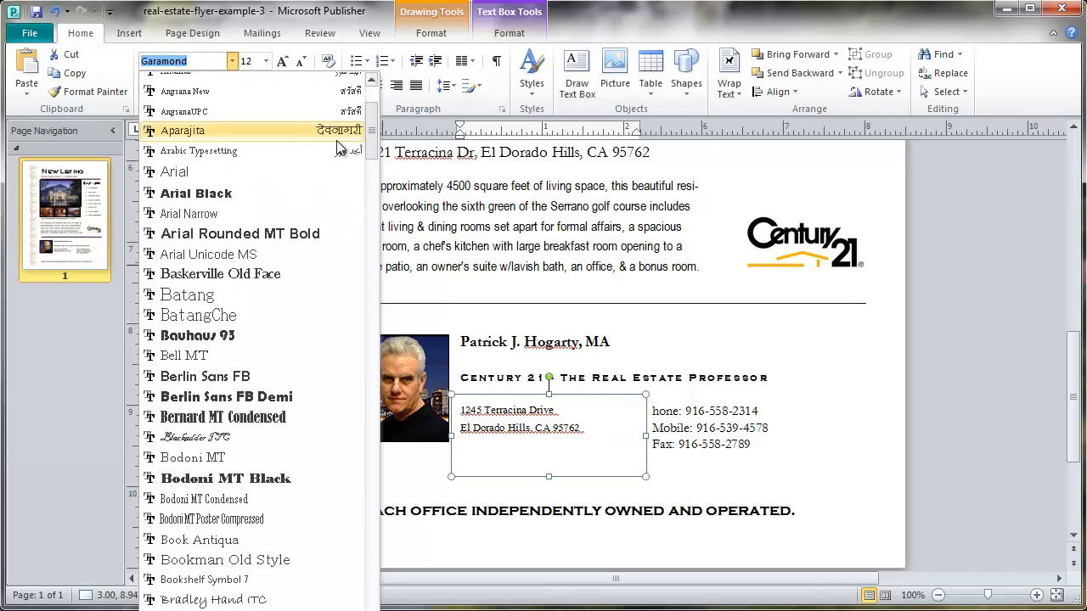
click(205, 171)
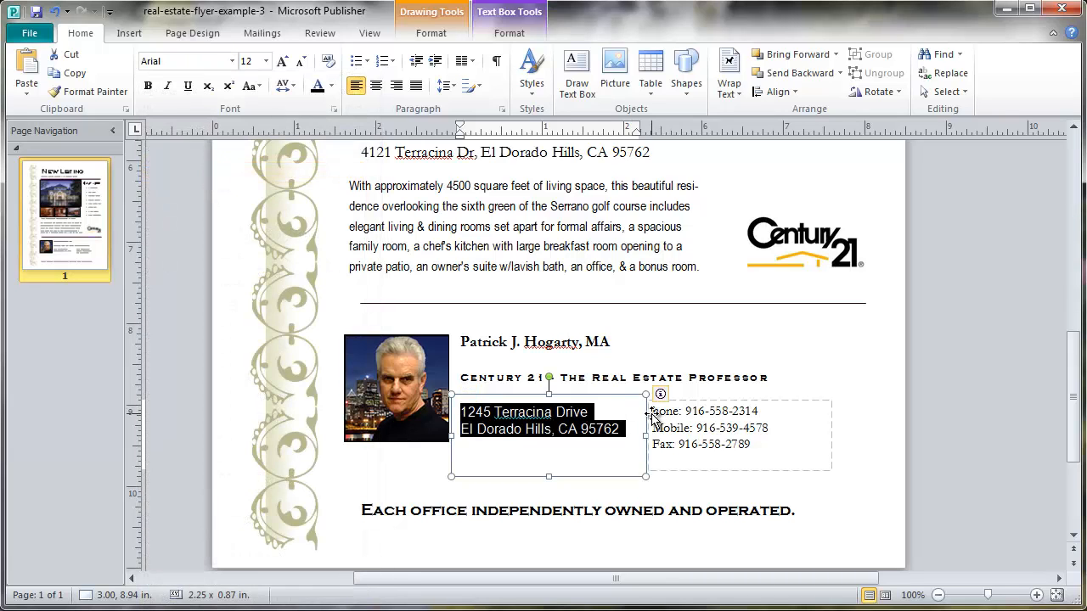
Format all the phone and fax lines in the agent's contact section as 12 pt Arial.
drag(654, 411, 761, 443)
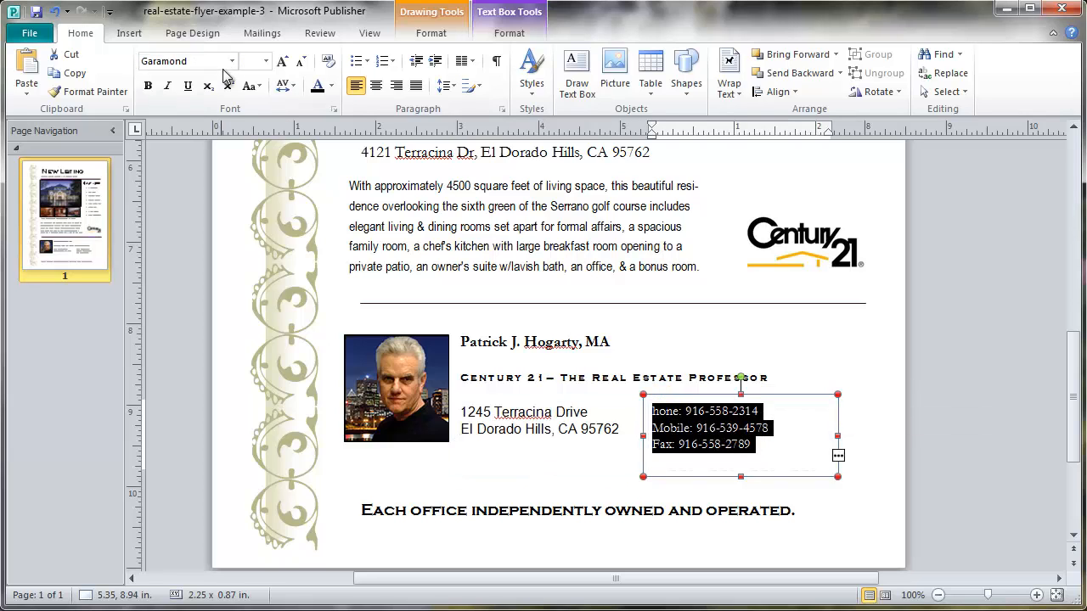
click(266, 61)
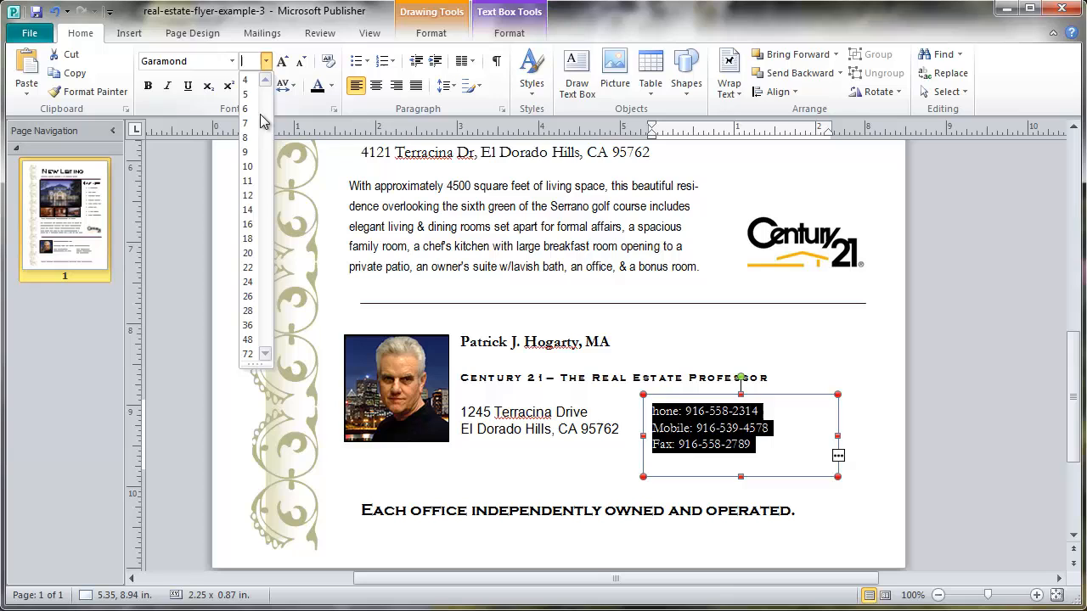
click(251, 197)
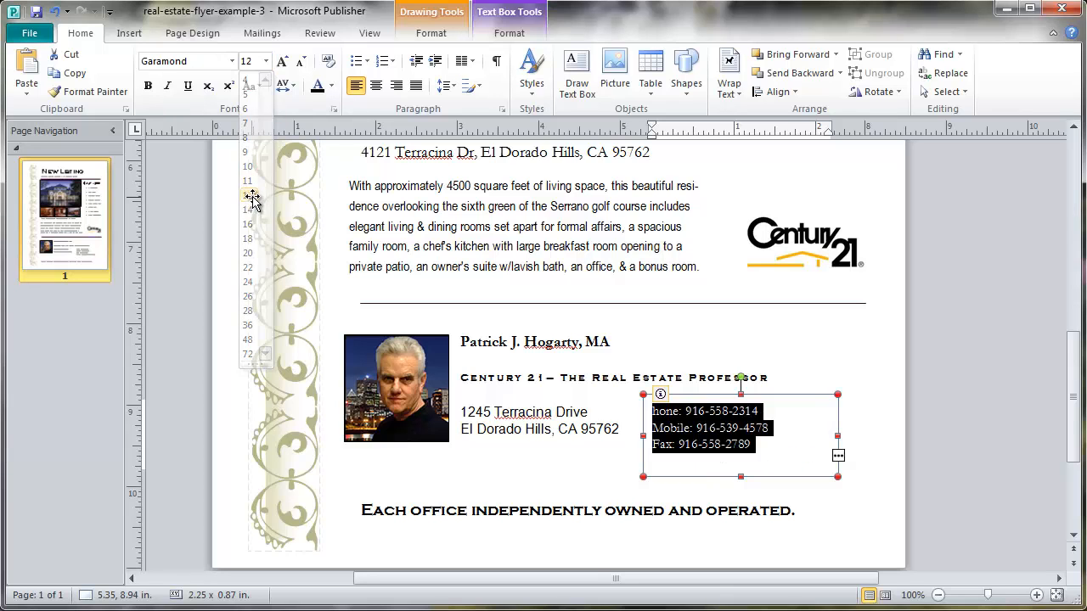
click(229, 68)
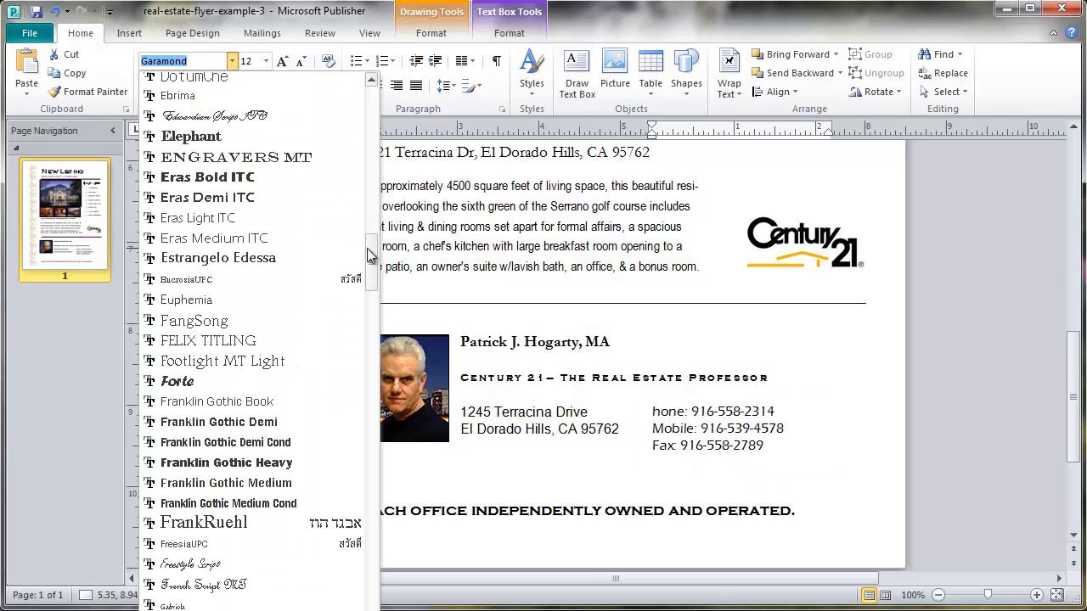
scroll(365, 185, up, 8)
scroll(363, 185, up, 10)
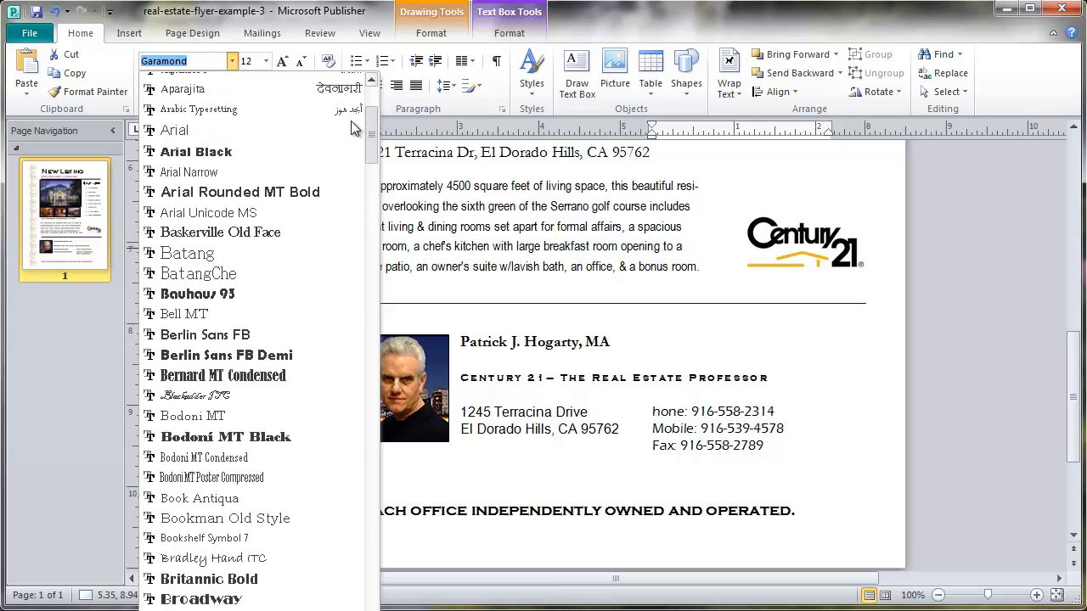
click(209, 127)
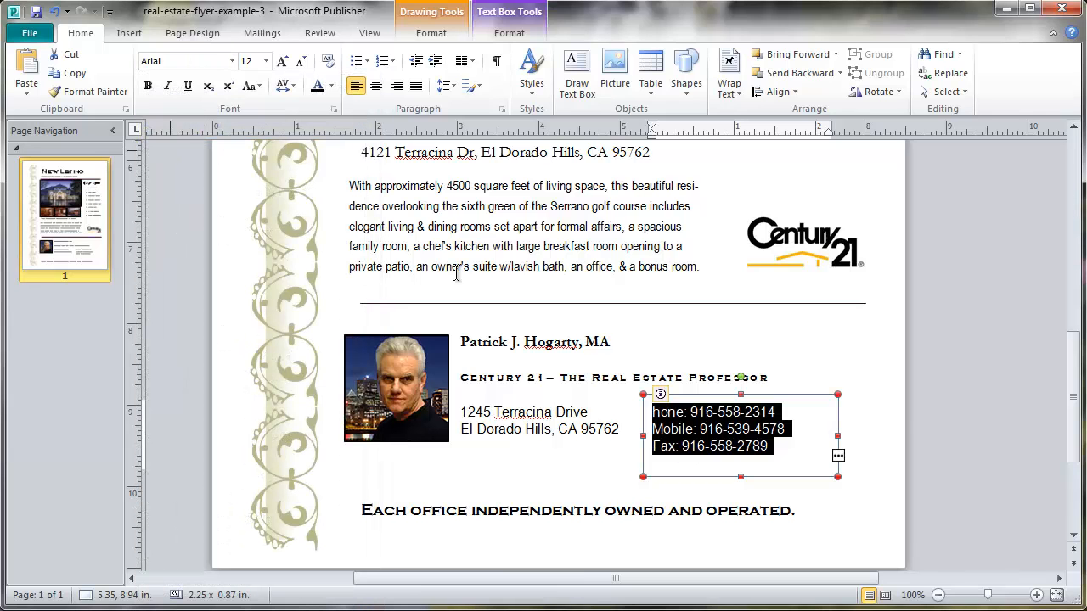
click(941, 414)
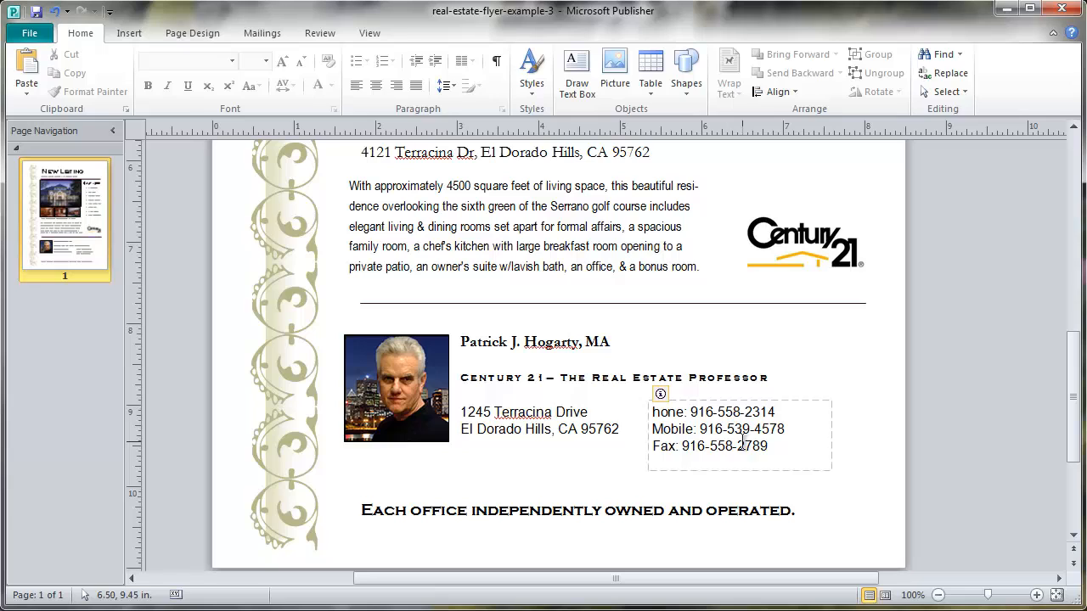
Correct the first phone number's label from "hone" to "home".
click(668, 413)
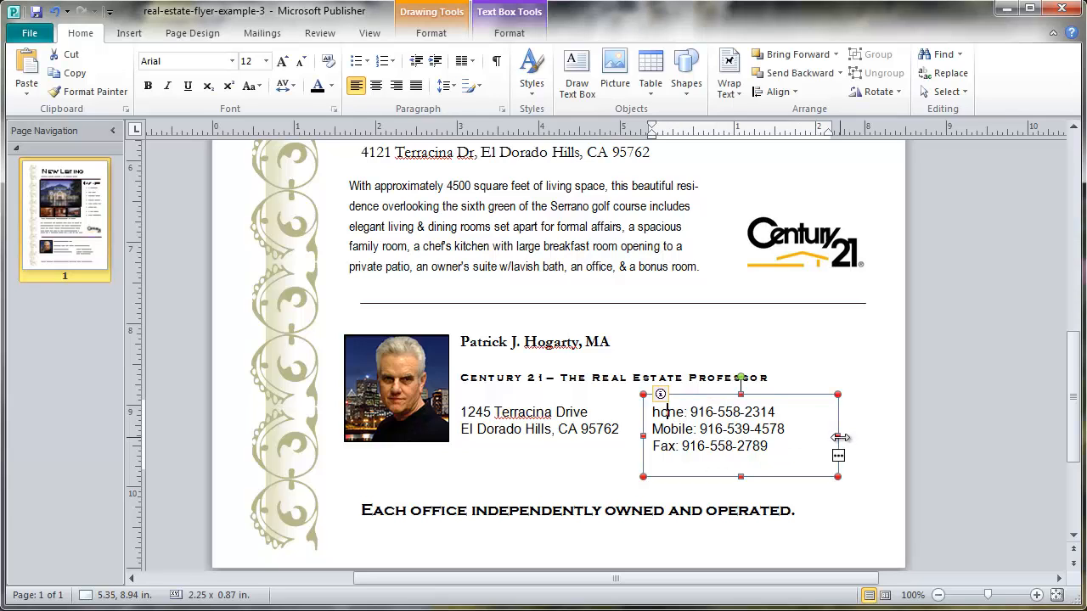
key(Delete)
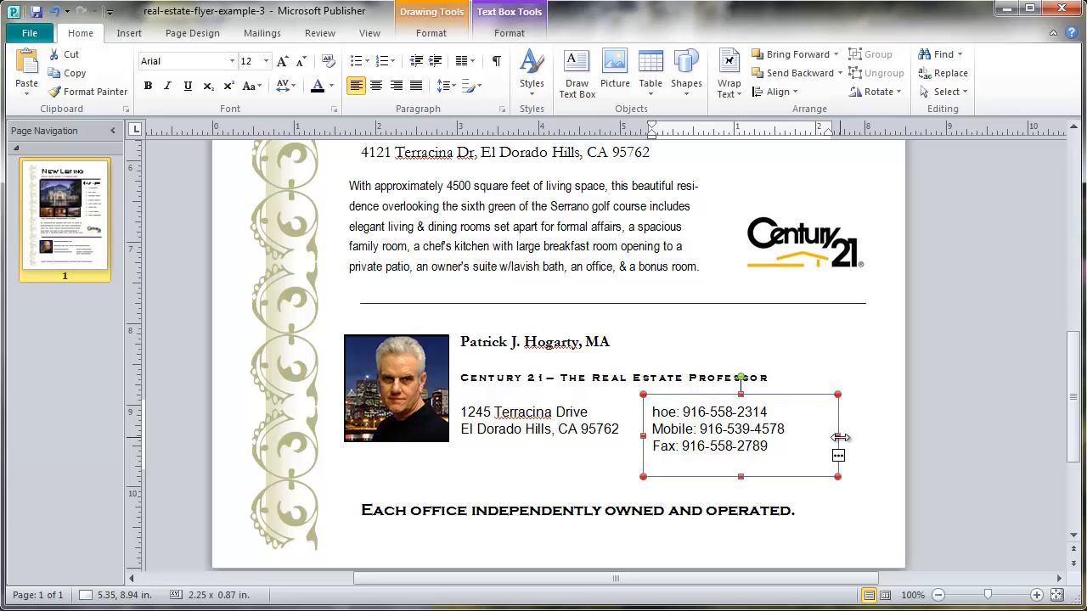
text(m)
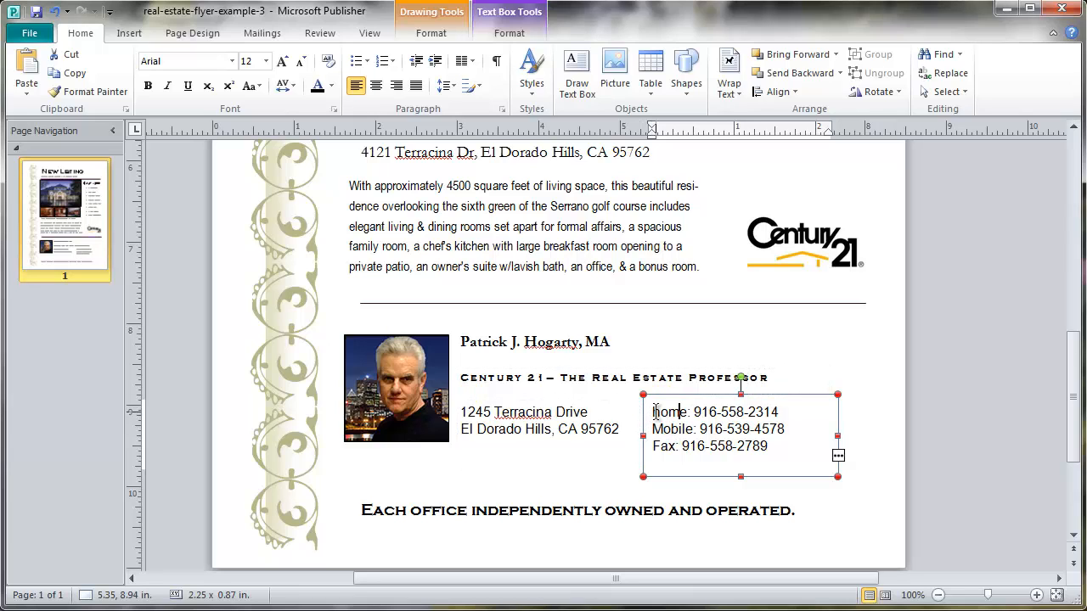
click(653, 411)
key(ctrl+a)
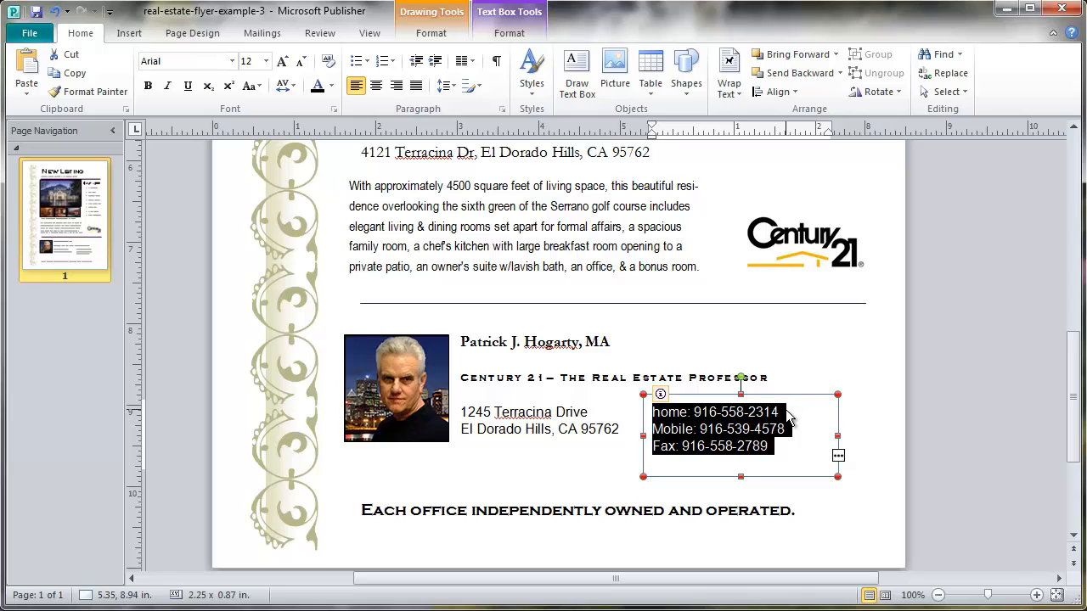
text(H)
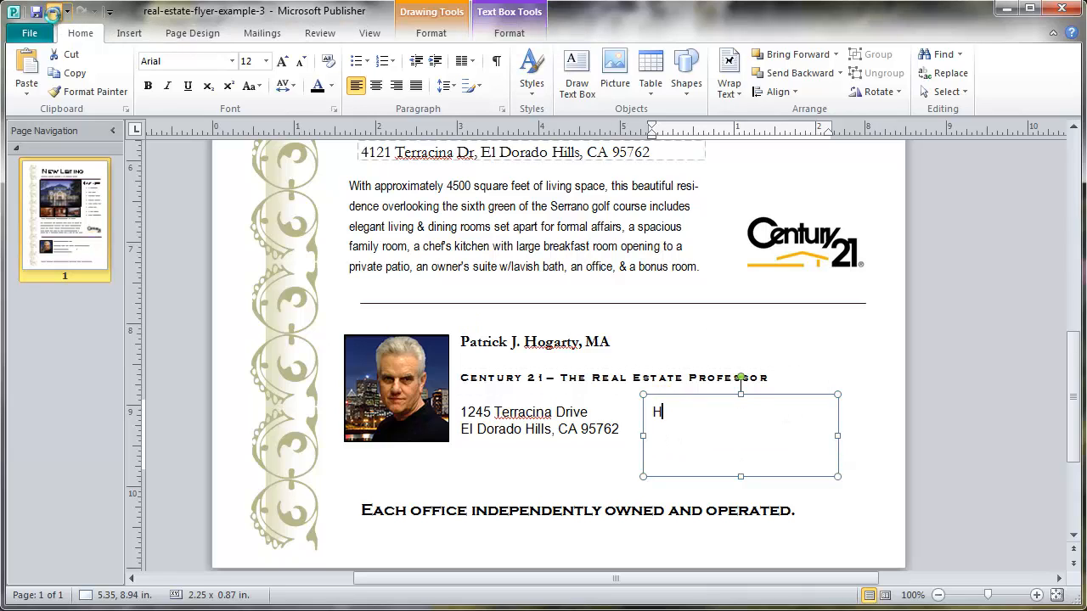
click(55, 13)
click(898, 393)
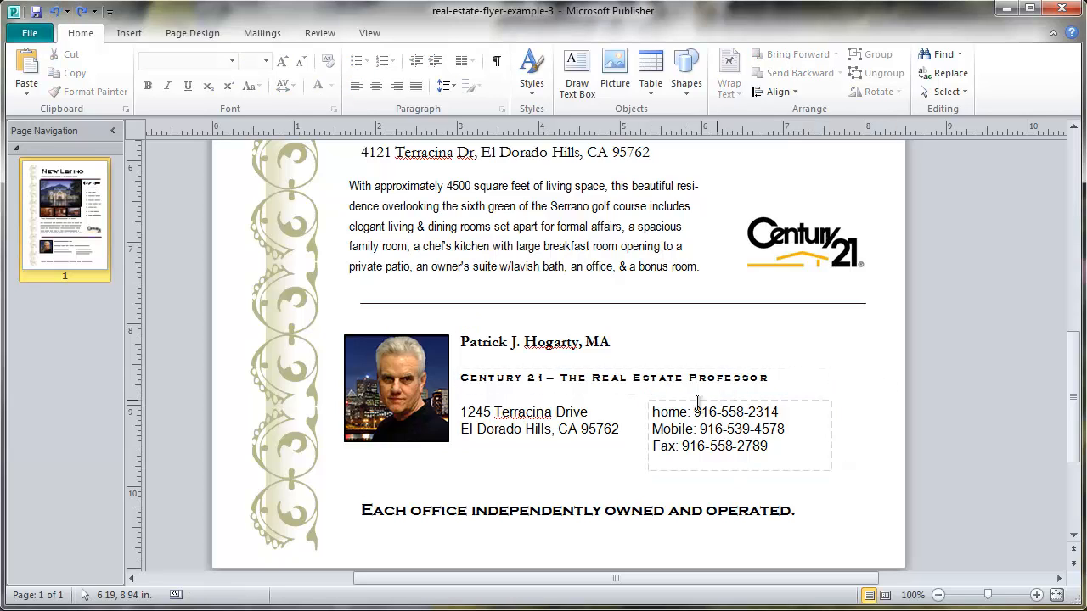
Capitalize the first letter of the "home" phone label so it reads "Home".
click(654, 414)
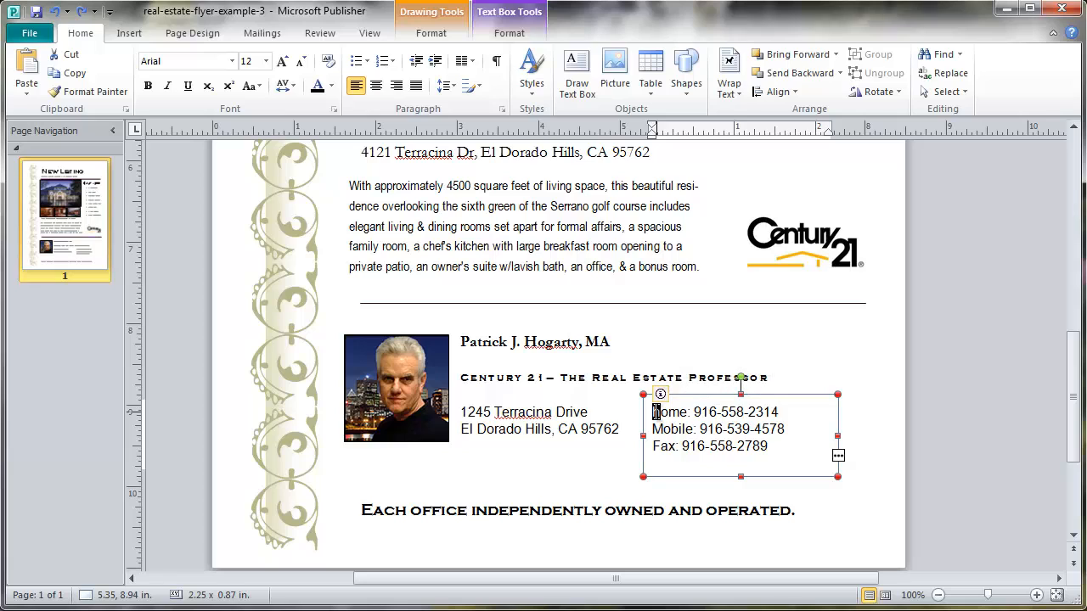
click(1015, 431)
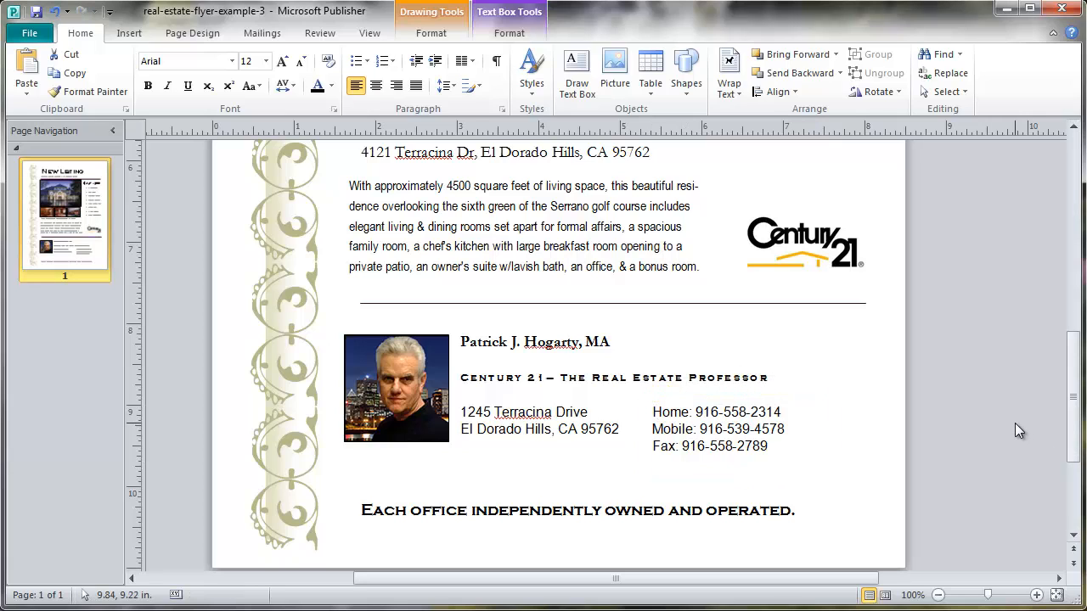
Enlarge the phone and e-mail text box to about 2.56 in wide and 1.16 in high so the e-mail fits on one line.
click(735, 428)
click(782, 392)
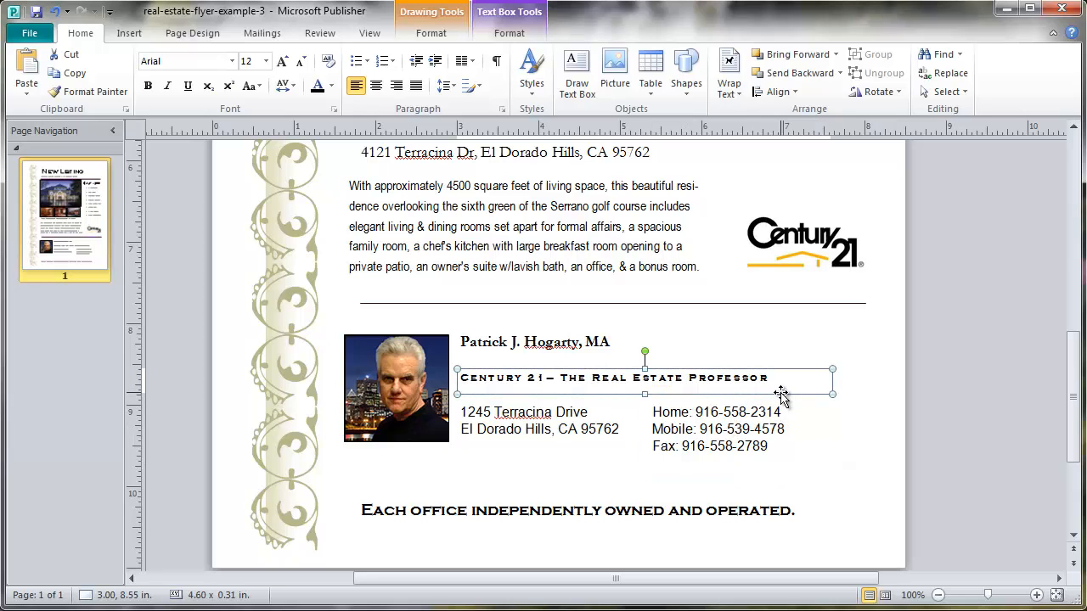
click(779, 412)
click(779, 476)
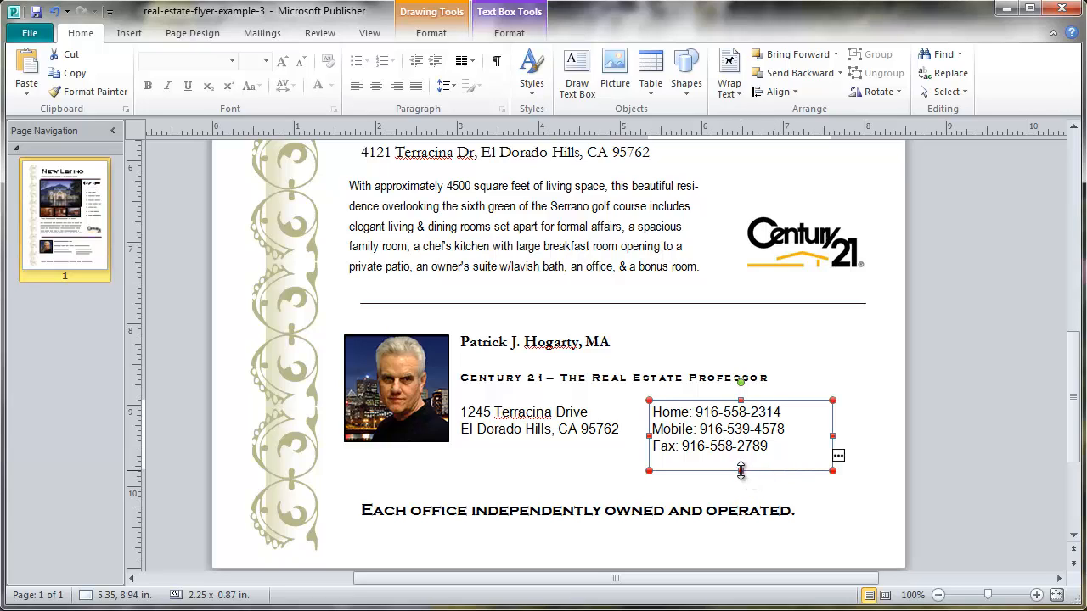
drag(741, 471, 740, 486)
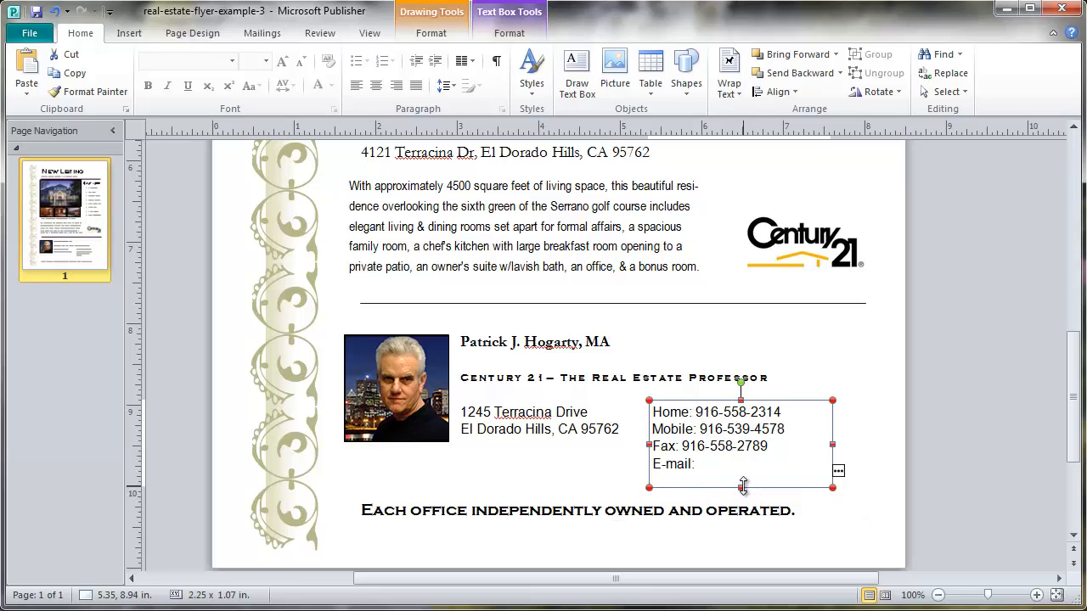
drag(742, 484, 742, 494)
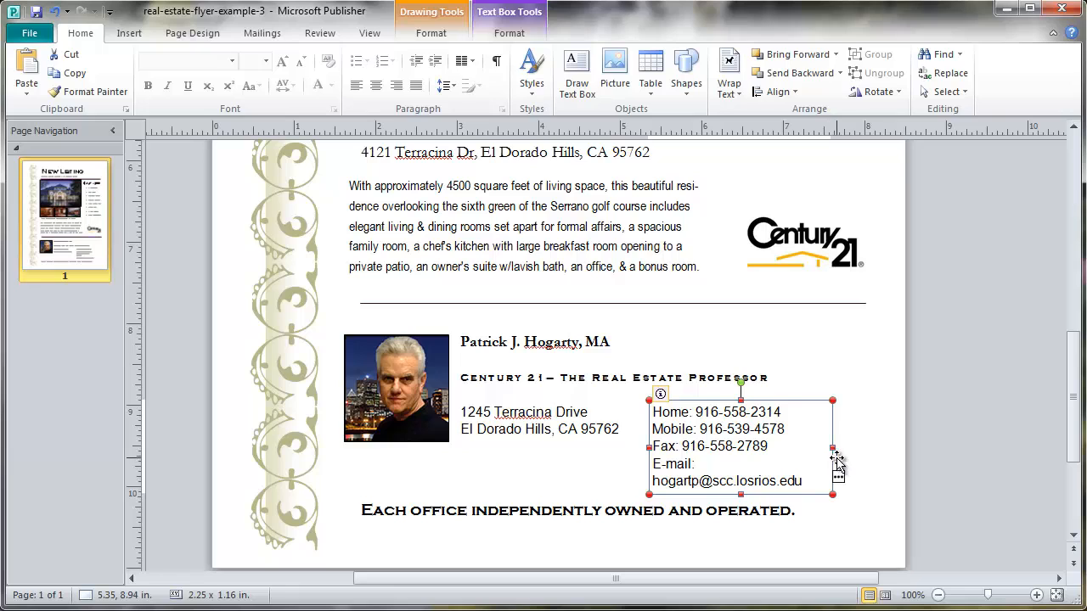
drag(831, 447, 857, 449)
click(937, 471)
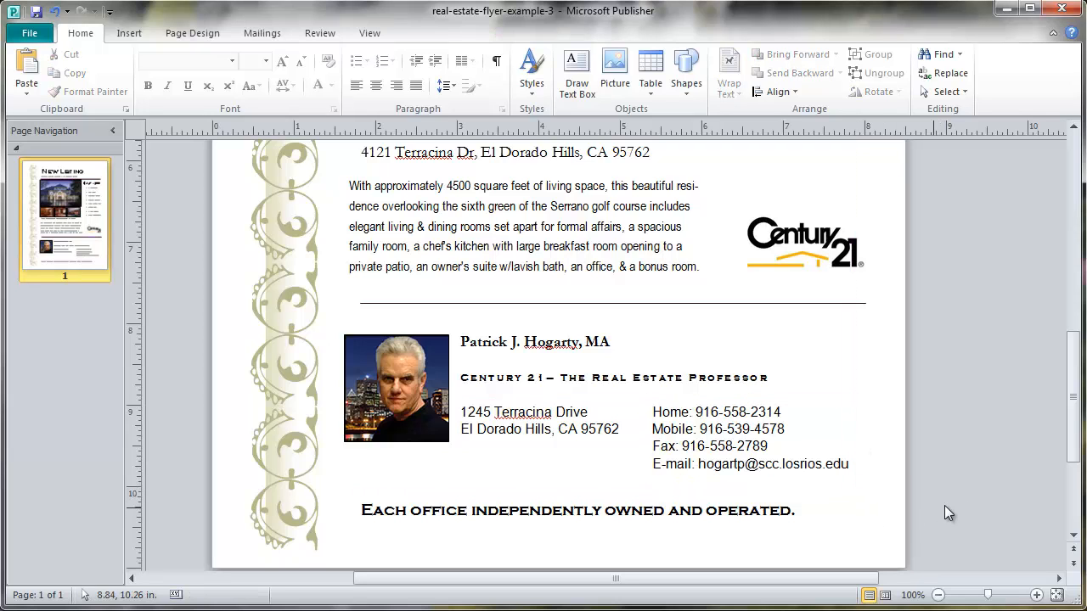
Nudge the phone and e-mail text box slightly right, bringing its text closer to the divider line's right end.
click(724, 438)
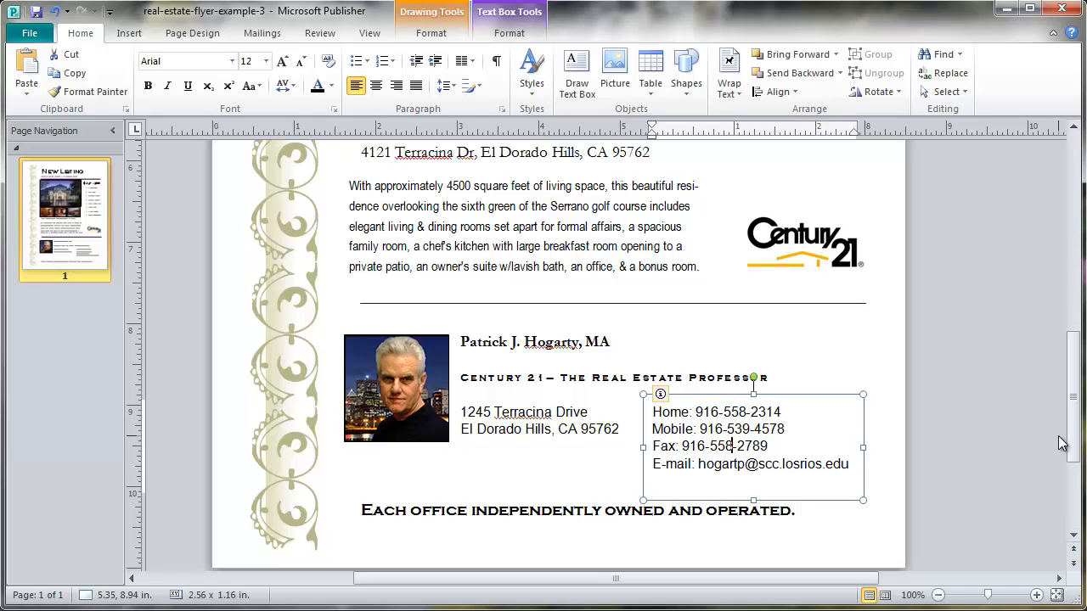
click(811, 395)
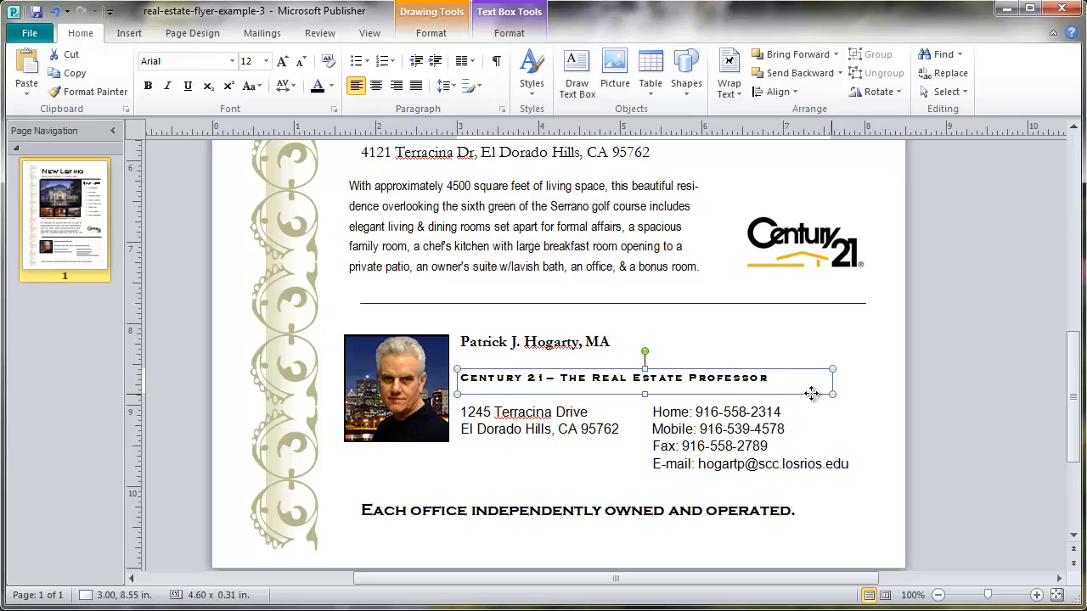
click(826, 497)
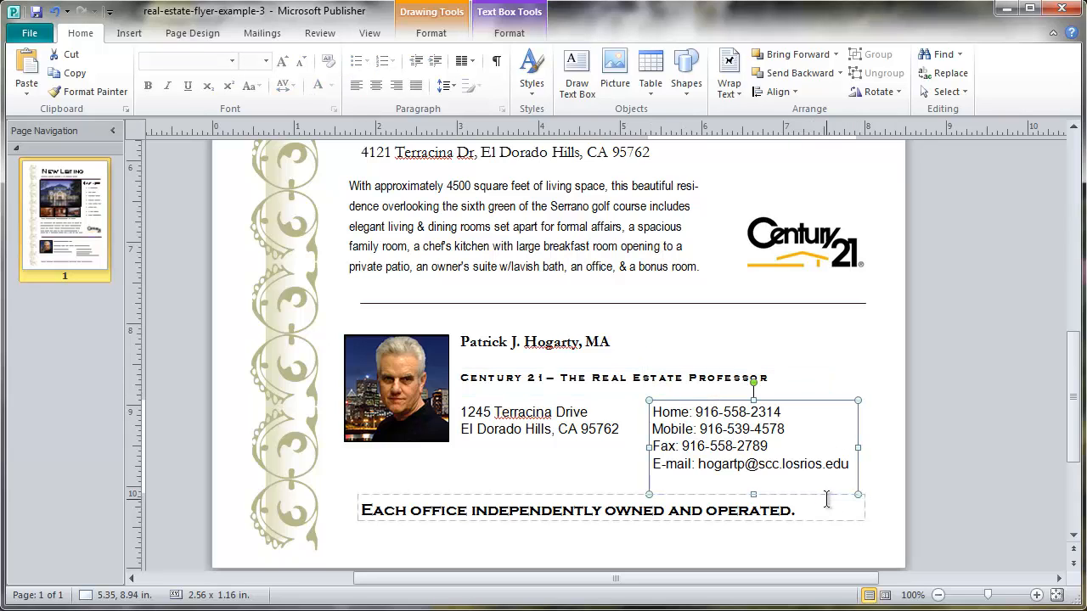
key(Right)
key(Right)
key(Right)
key(Right)
key(Right)
key(Right)
key(Right)
key(Right)
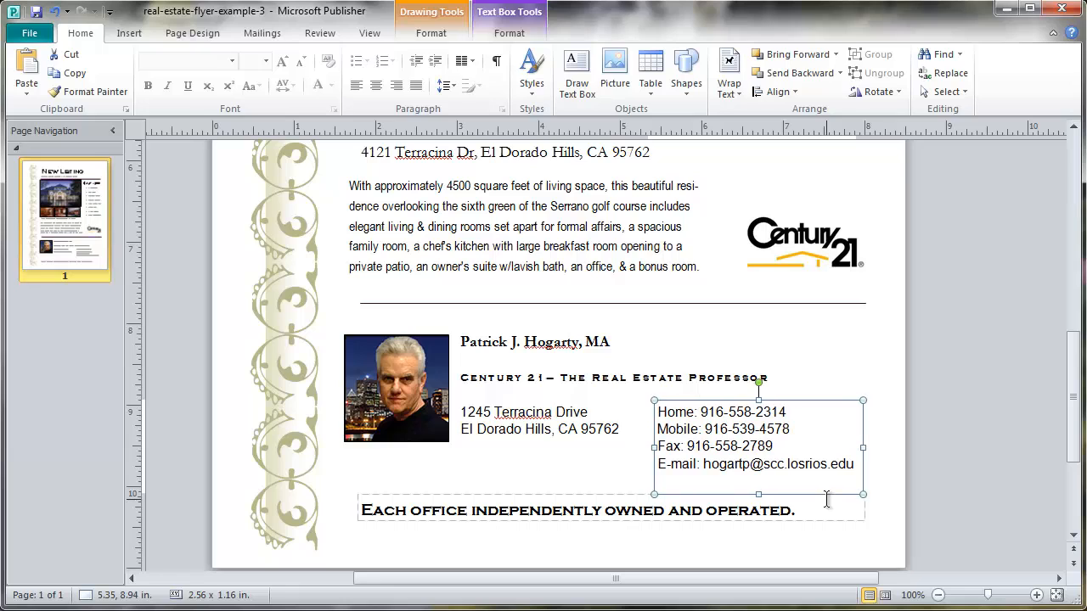
click(1027, 461)
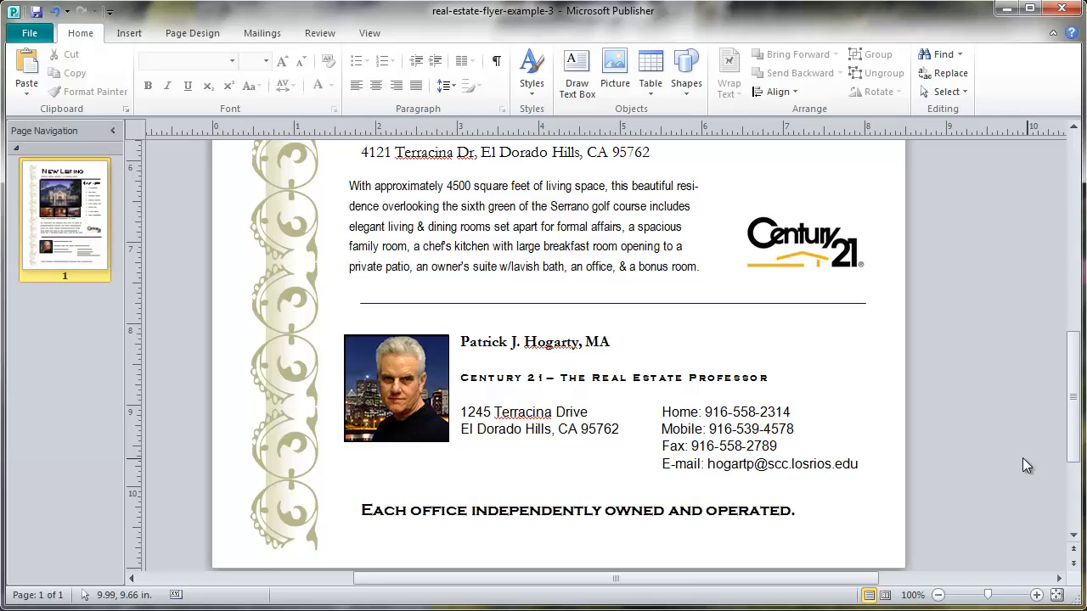
drag(1071, 440, 1053, 286)
scroll(1051, 289, down, 3)
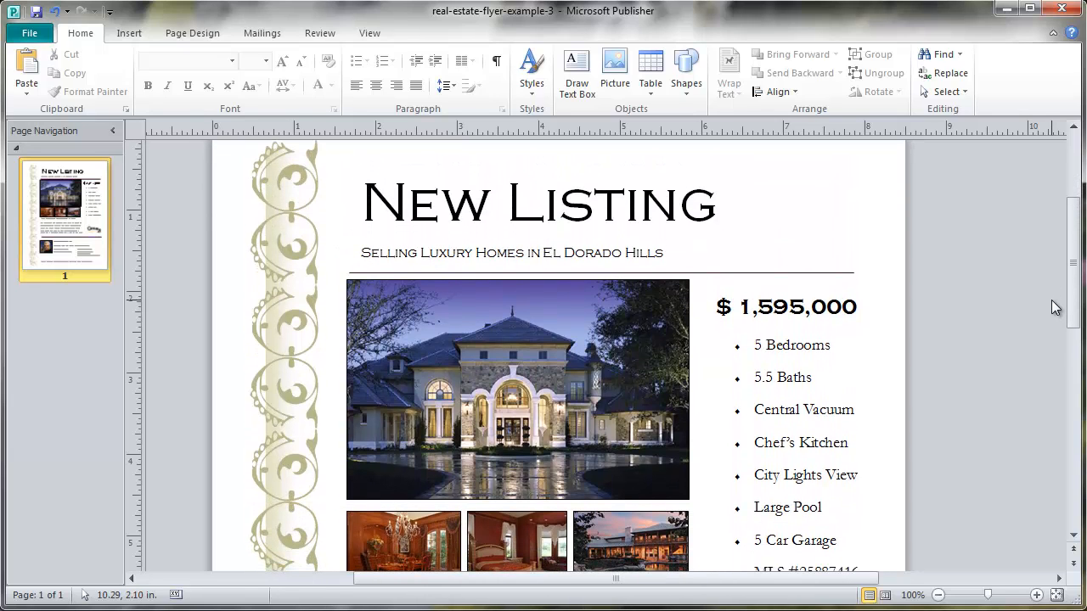
scroll(1052, 306, down, 2)
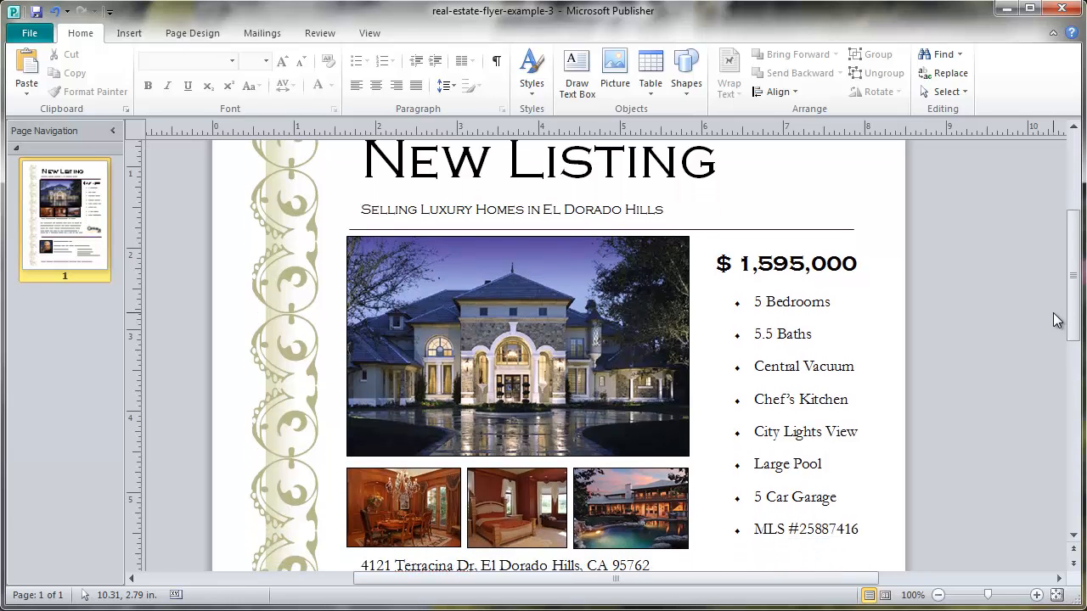
scroll(1059, 320, down, 8)
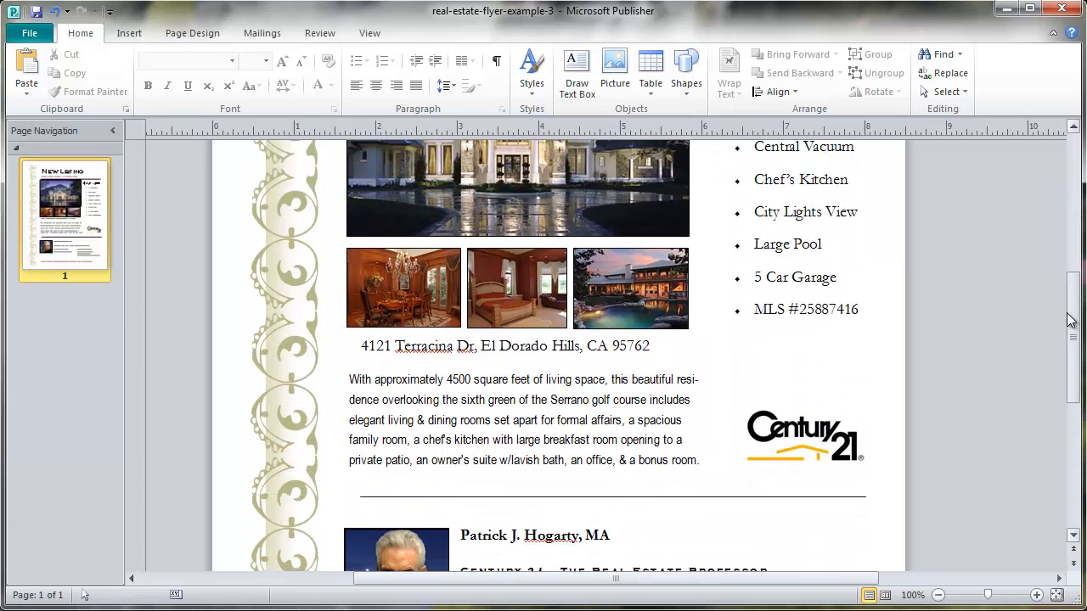
Apply the Desert color scheme to the flyer so the decorative border turns gold.
scroll(1070, 306, up, 10)
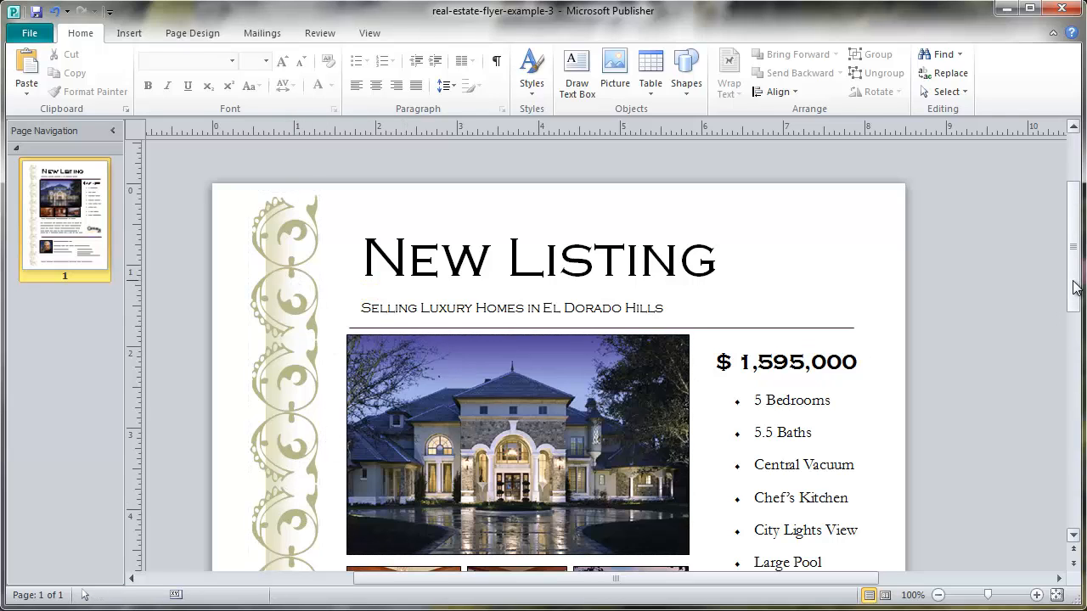
click(287, 293)
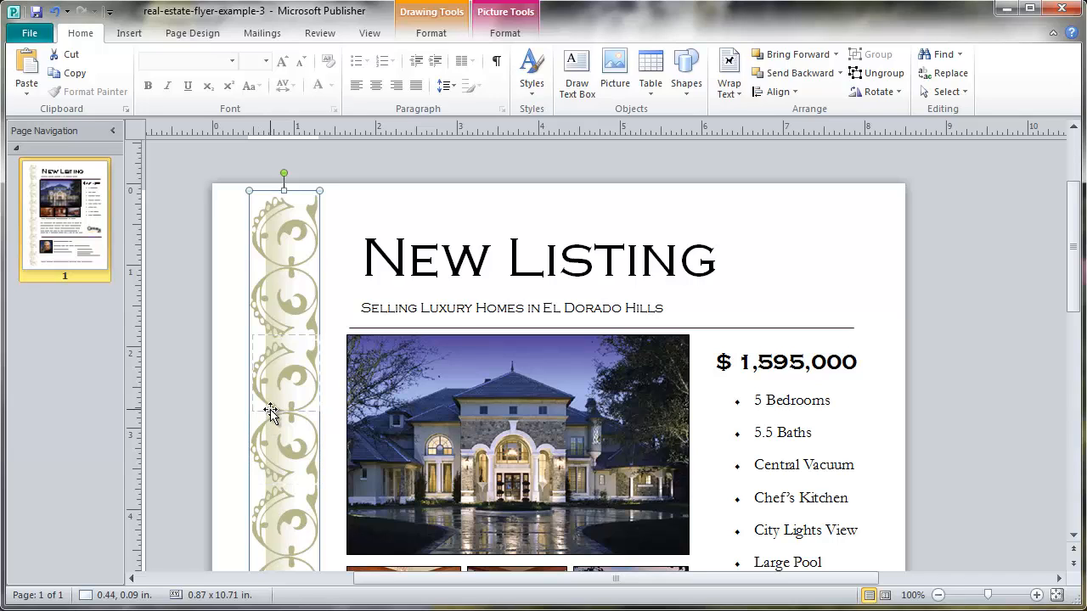
scroll(1076, 272, down, 5)
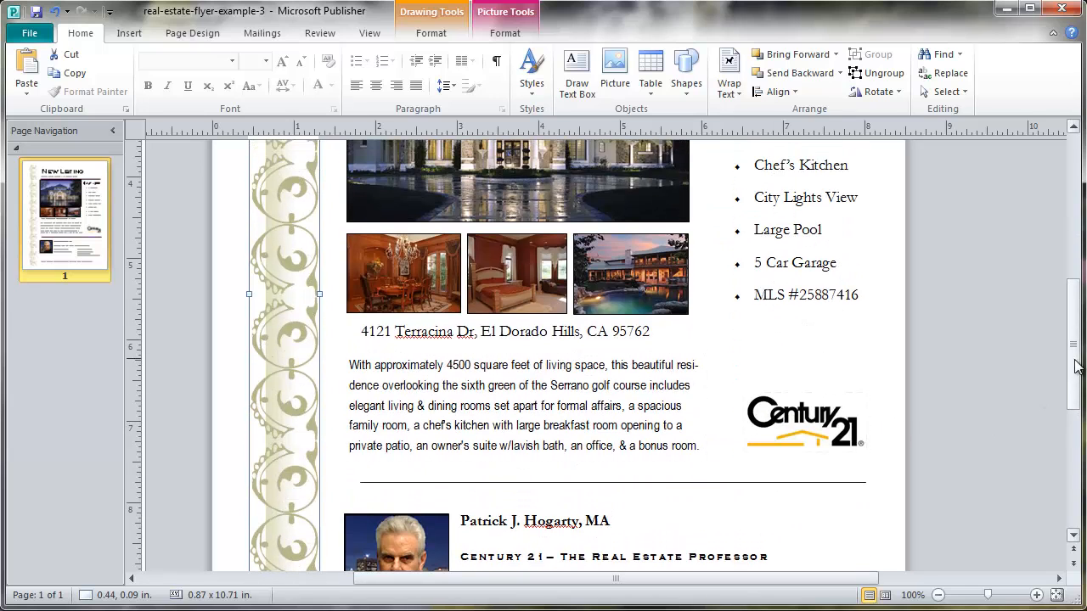
scroll(1060, 276, up, 4)
scroll(1059, 276, up, 1)
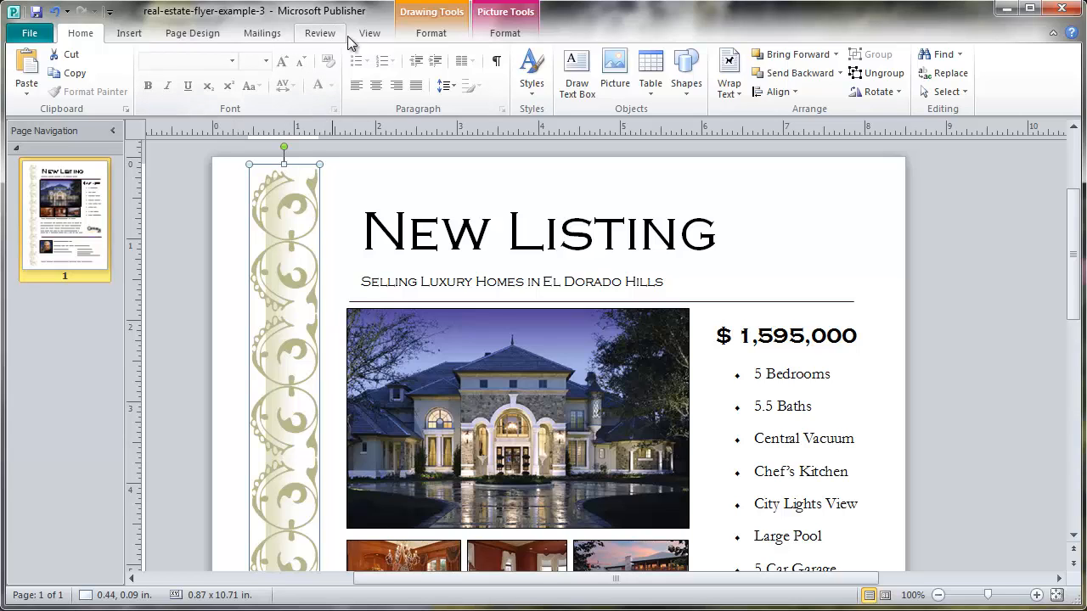
click(192, 34)
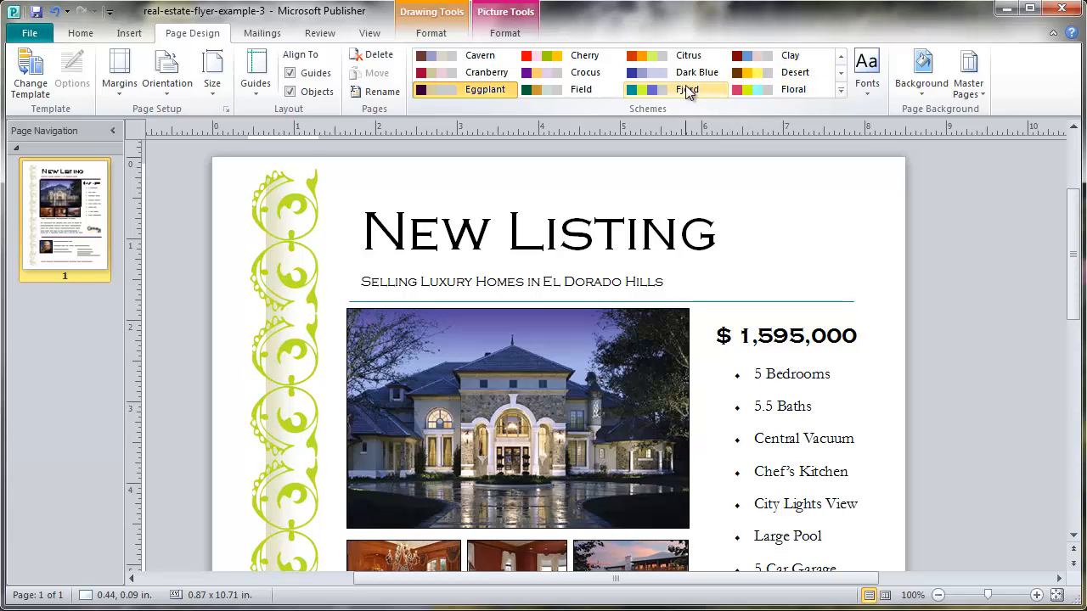
click(762, 71)
click(1023, 247)
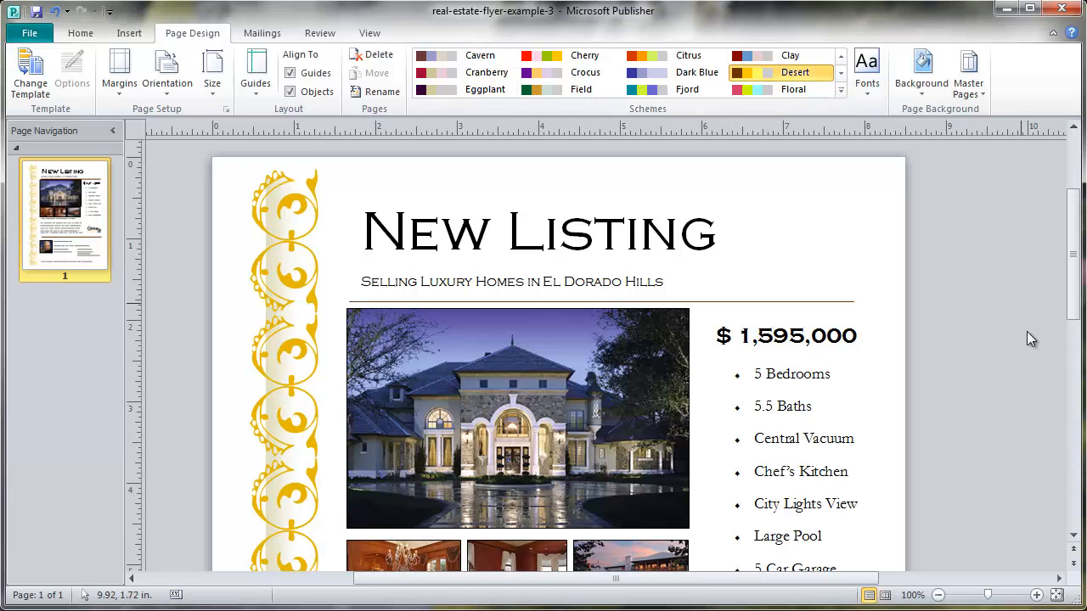
Examine the whole flyer in the new color scheme, from the title to the contact section.
scroll(1075, 297, down, 3)
scroll(1078, 314, down, 5)
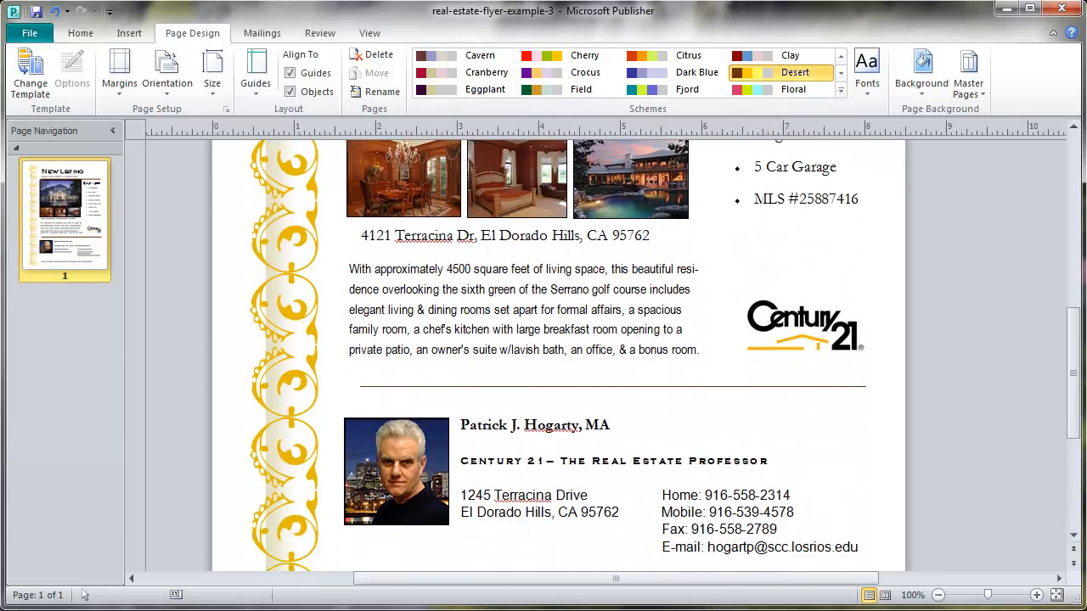
scroll(1079, 314, up, 5)
scroll(1080, 322, up, 1)
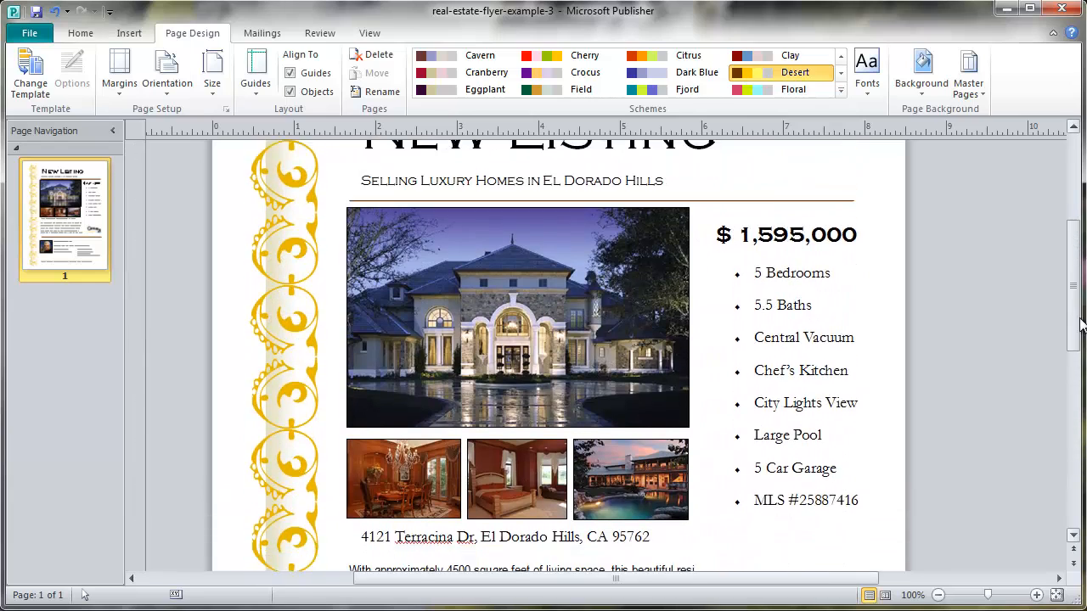
scroll(1080, 323, down, 2)
scroll(1077, 283, up, 4)
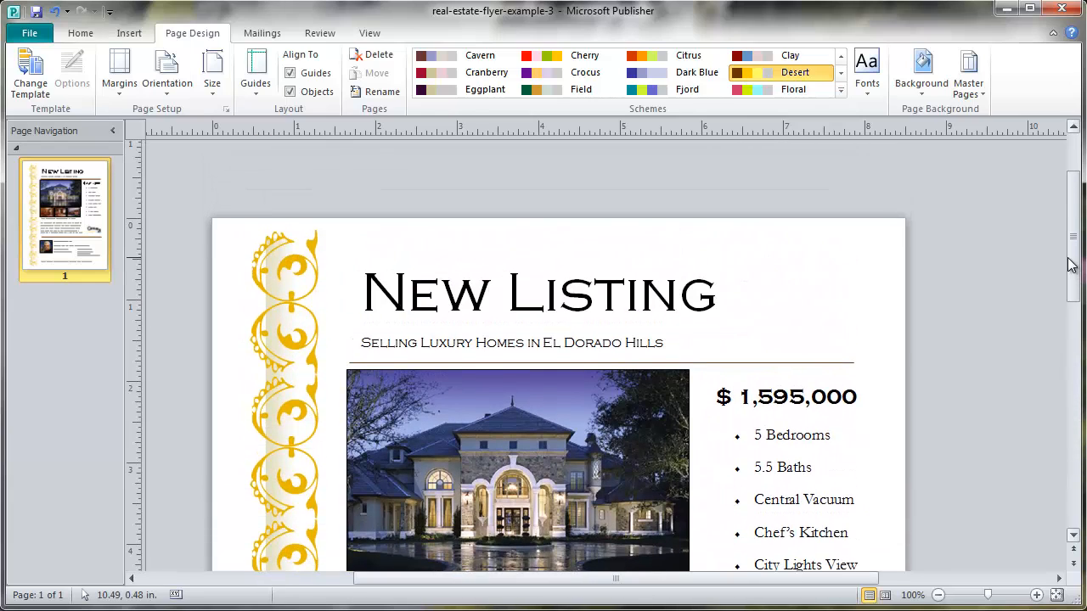
scroll(1076, 289, down, 1)
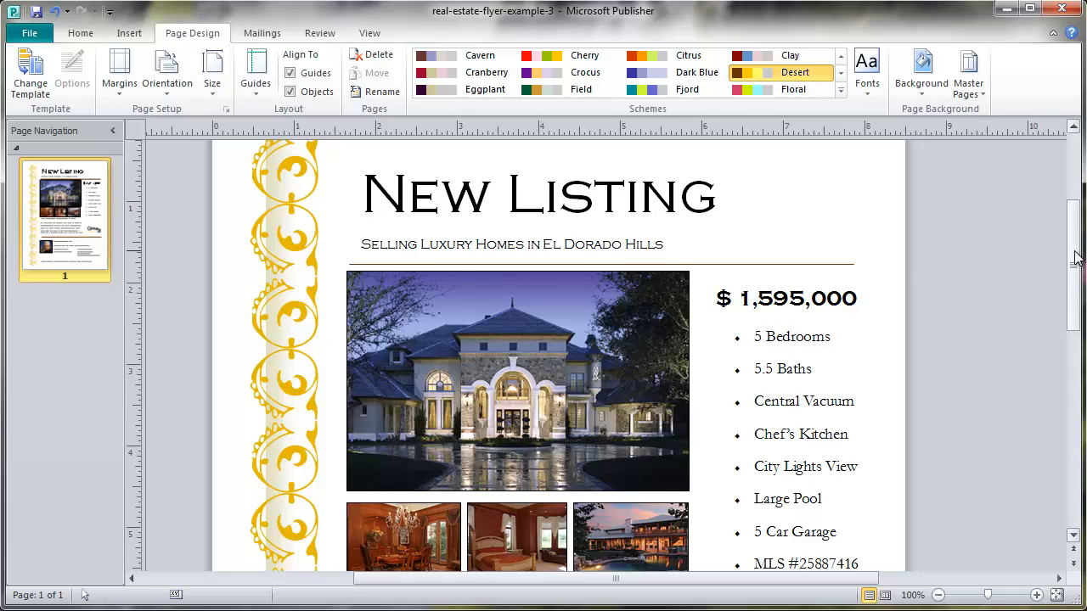
drag(1075, 259, 1064, 194)
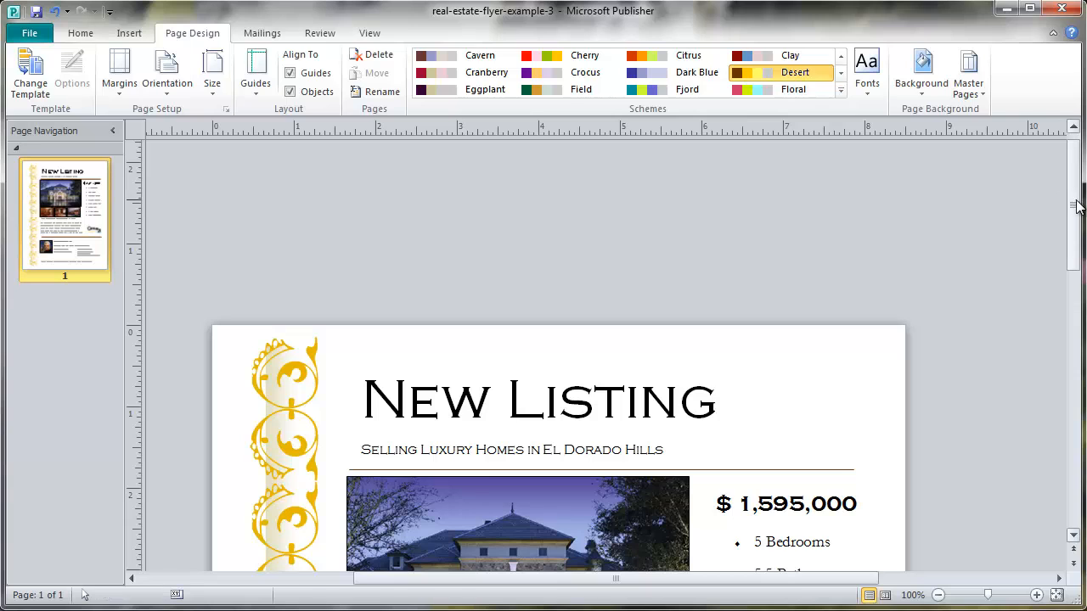
drag(1075, 201, 1075, 258)
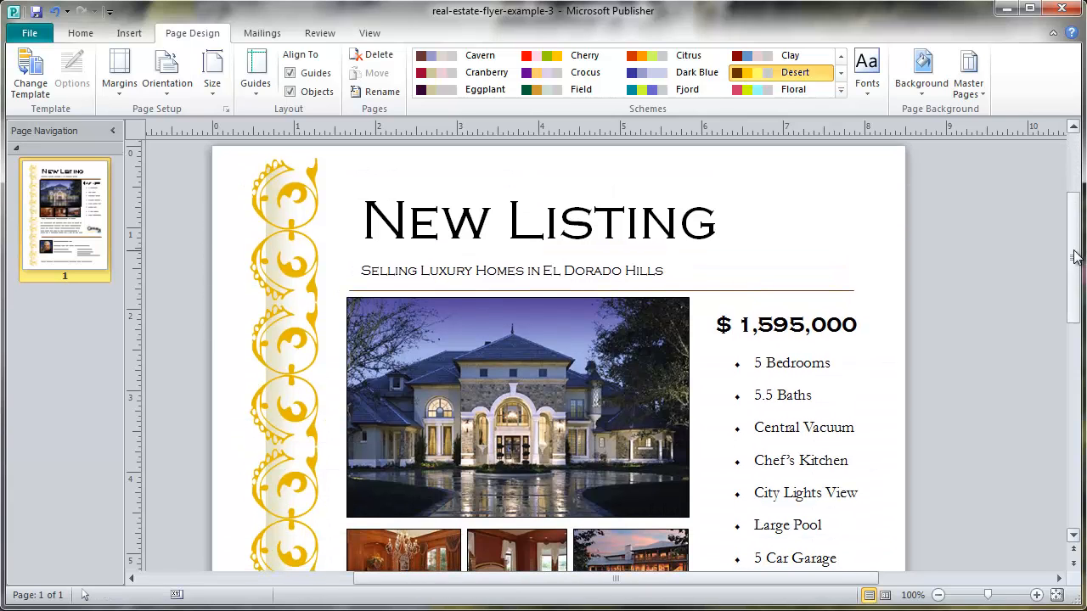
Save the publication and save a PDF copy as real-estate-flyer-example-3 in the Real Estate Flyer folder.
click(35, 11)
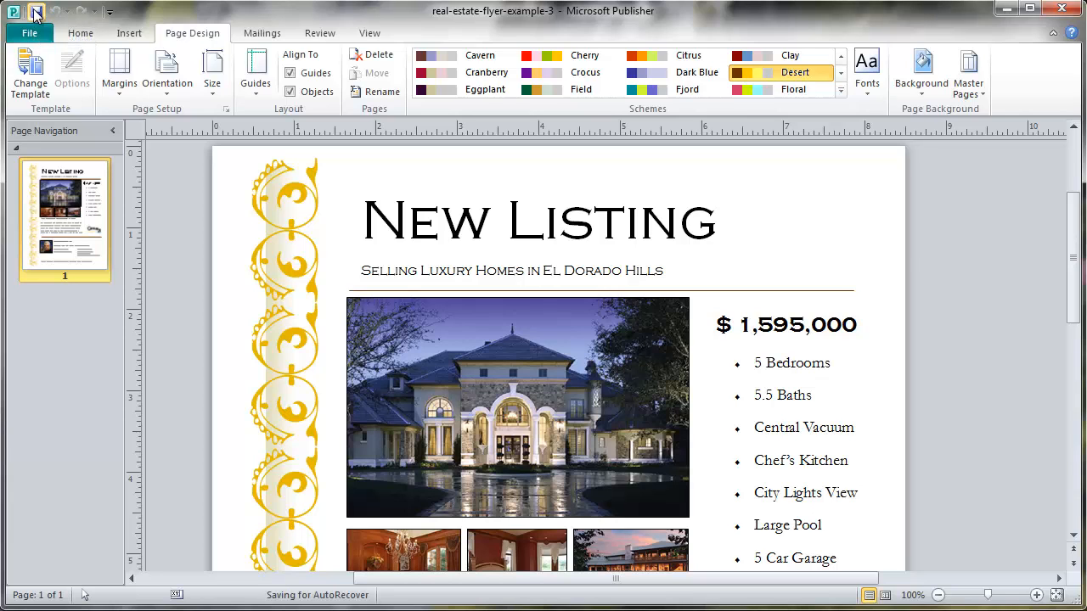
click(35, 37)
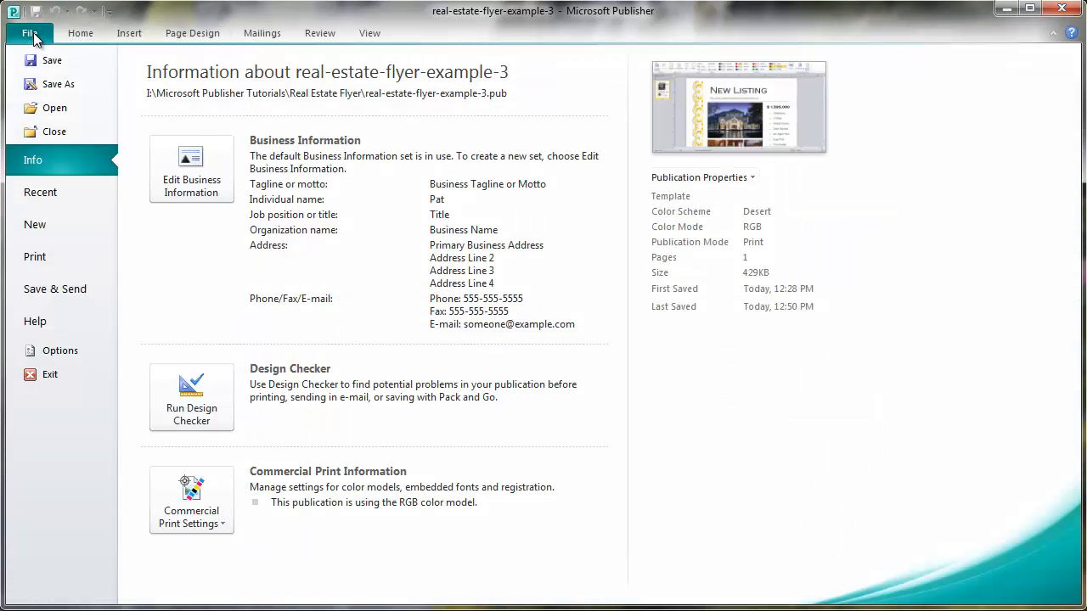
click(53, 85)
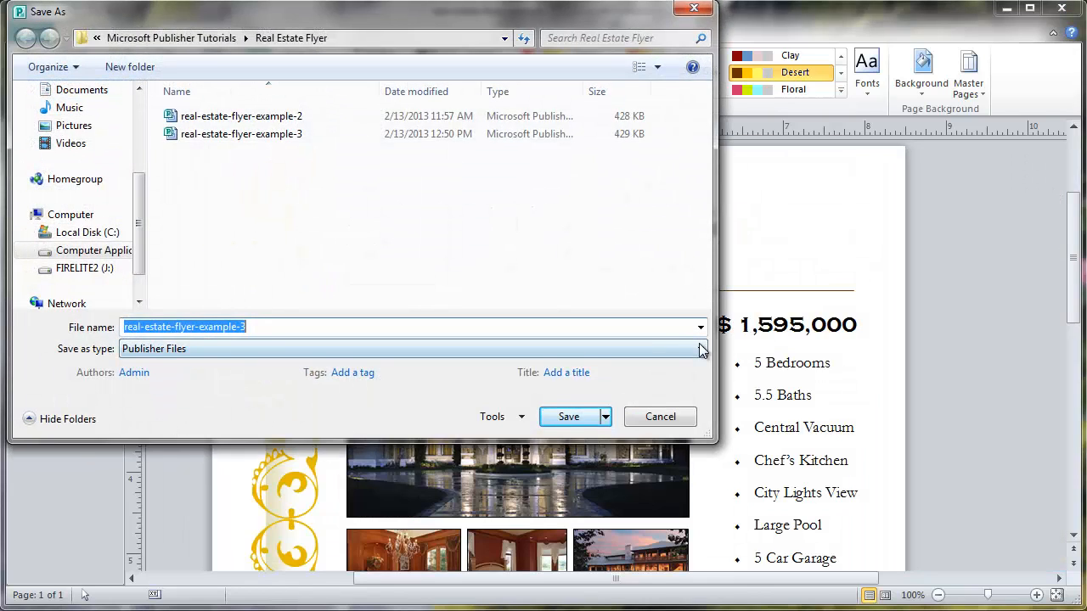
click(701, 349)
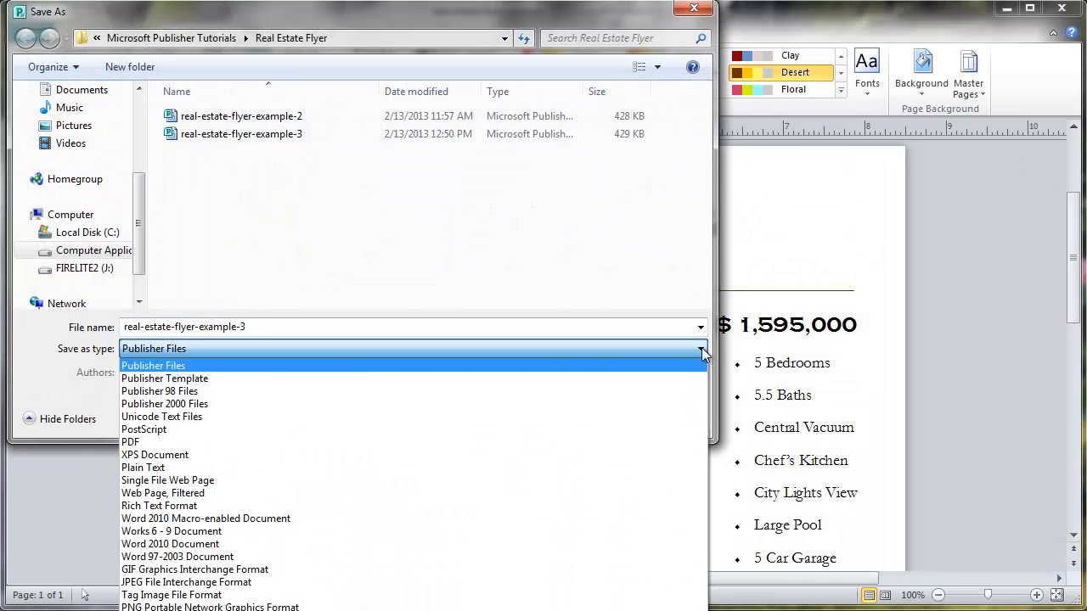
click(203, 442)
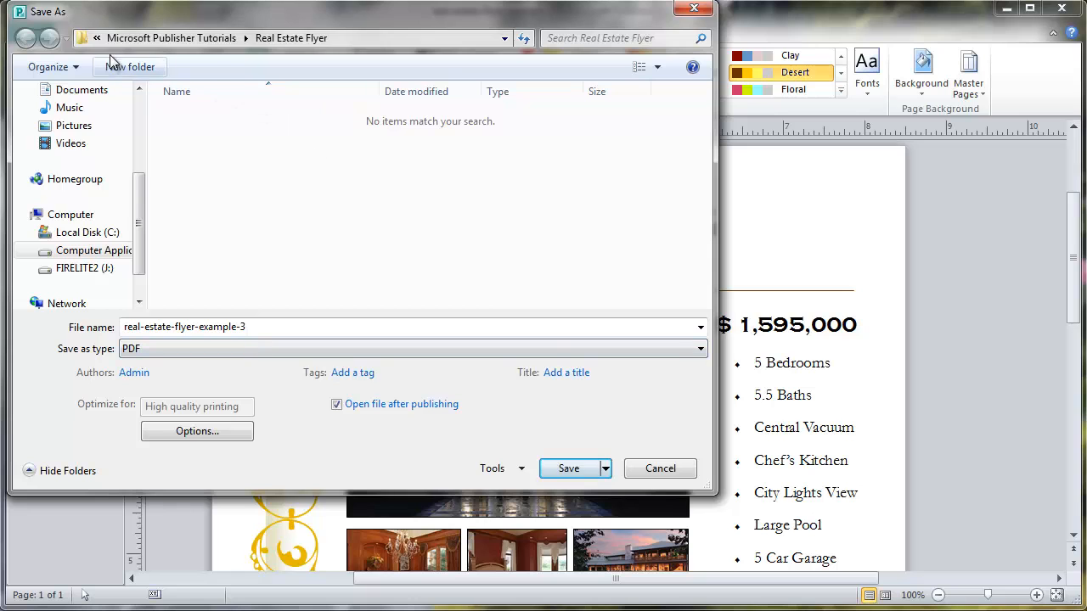
click(568, 469)
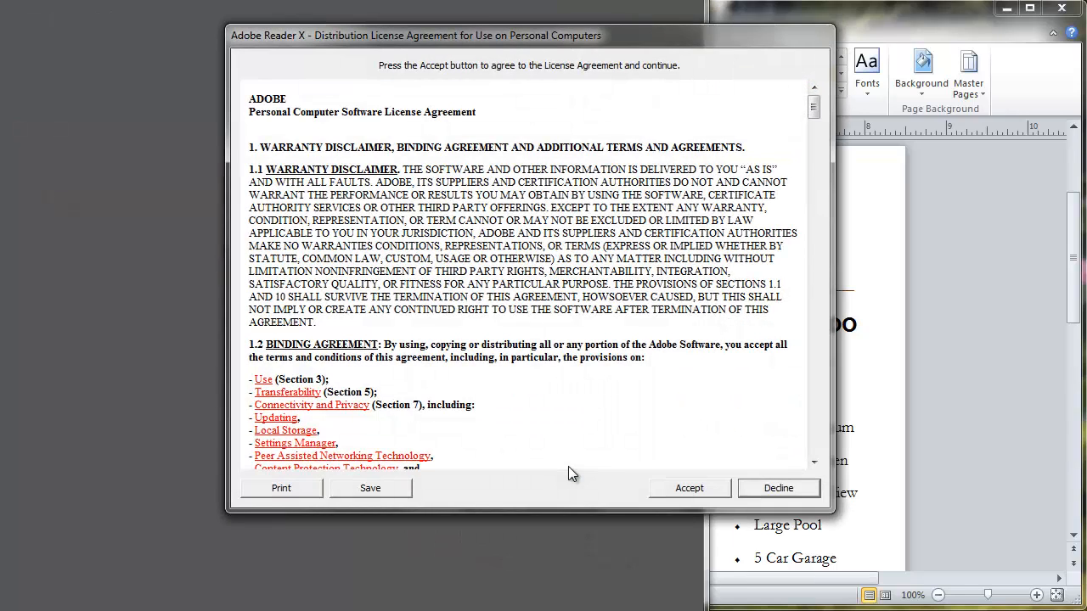
Accept the Adobe Reader license agreement, and widen and reposition the PDF window to show the flyer's full width.
click(705, 488)
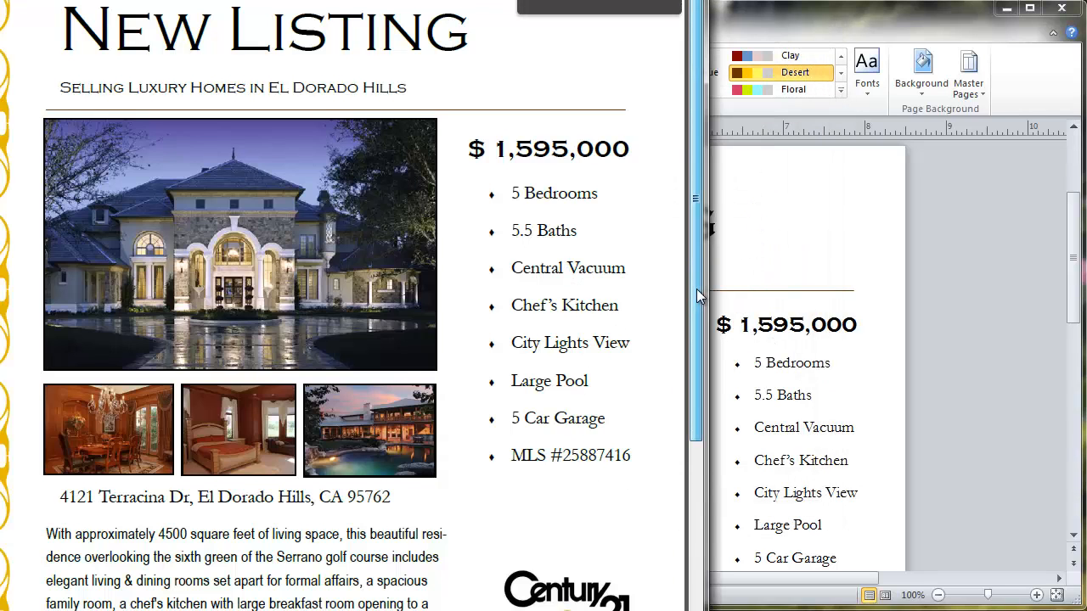
scroll(695, 339, down, 2)
drag(696, 335, 650, 224)
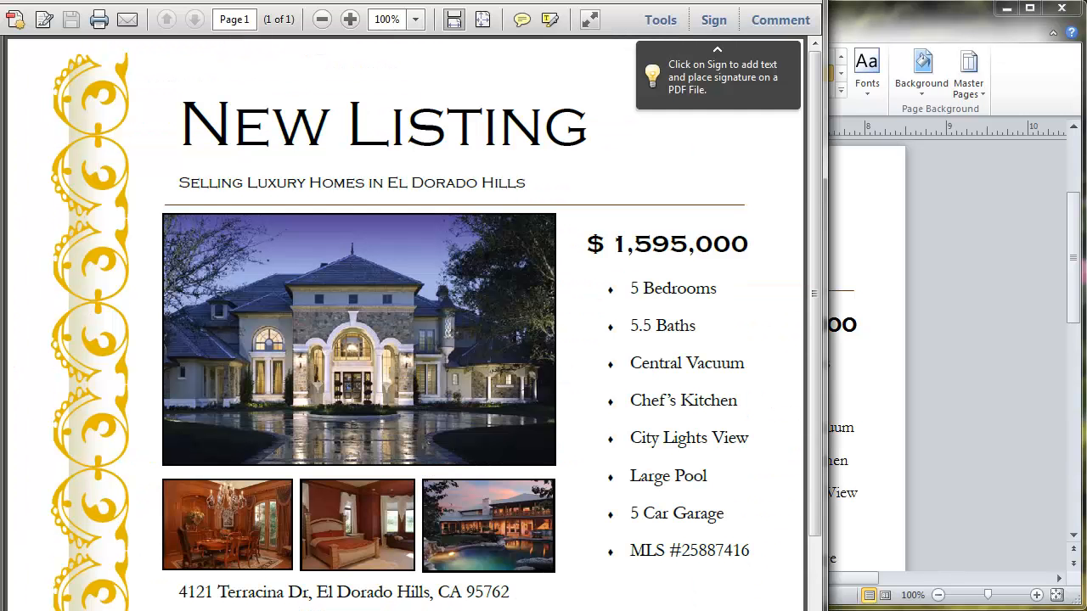
drag(606, 3, 636, 11)
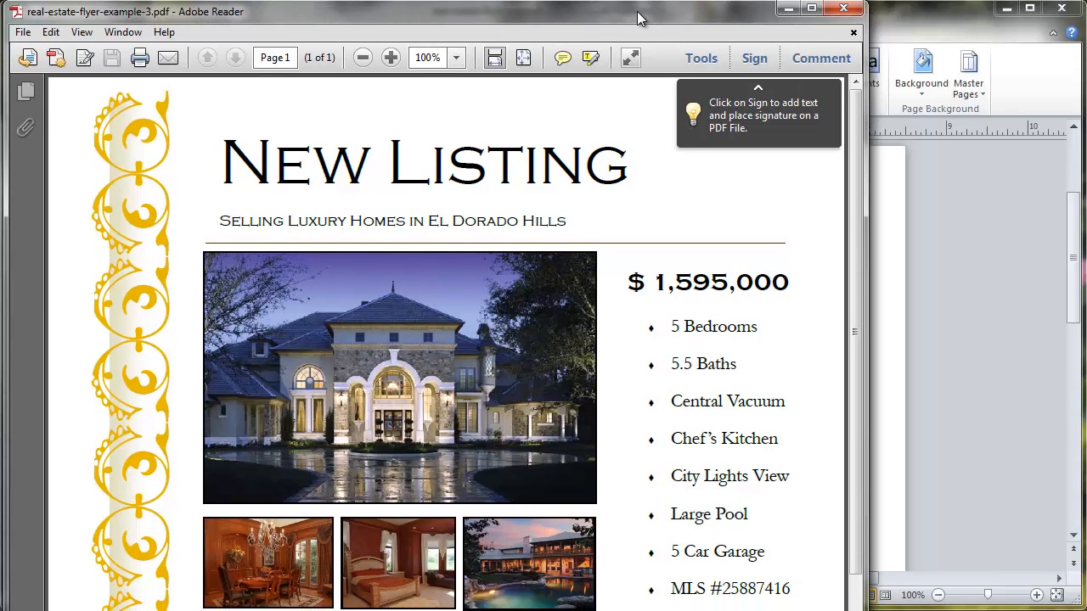
Review the exported PDF flyer down to the contact section and back, setting Adobe Reader to install updates automatically.
drag(857, 151, 855, 442)
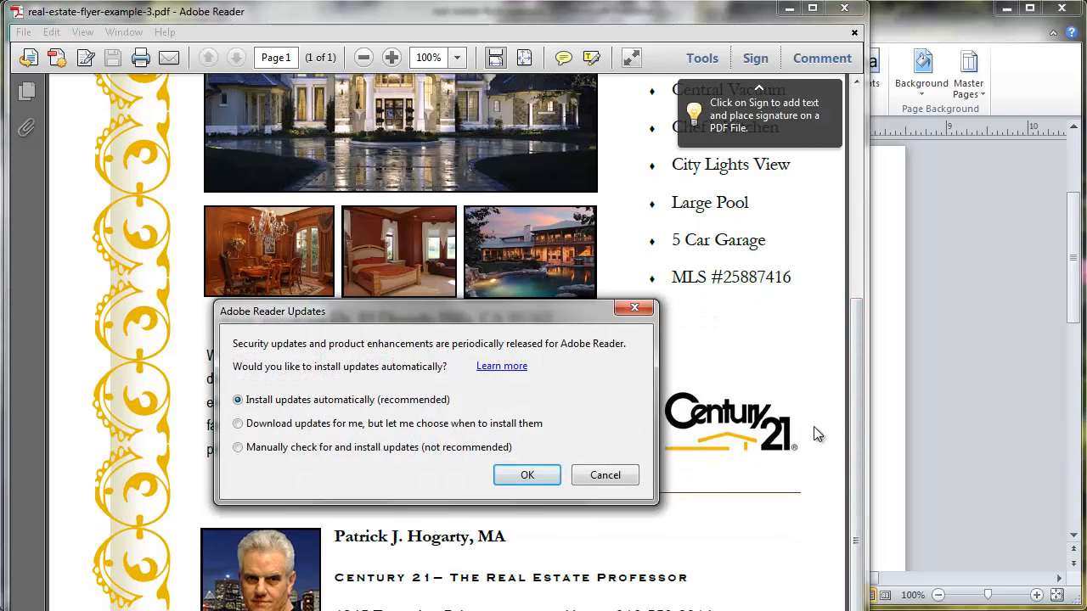
click(527, 475)
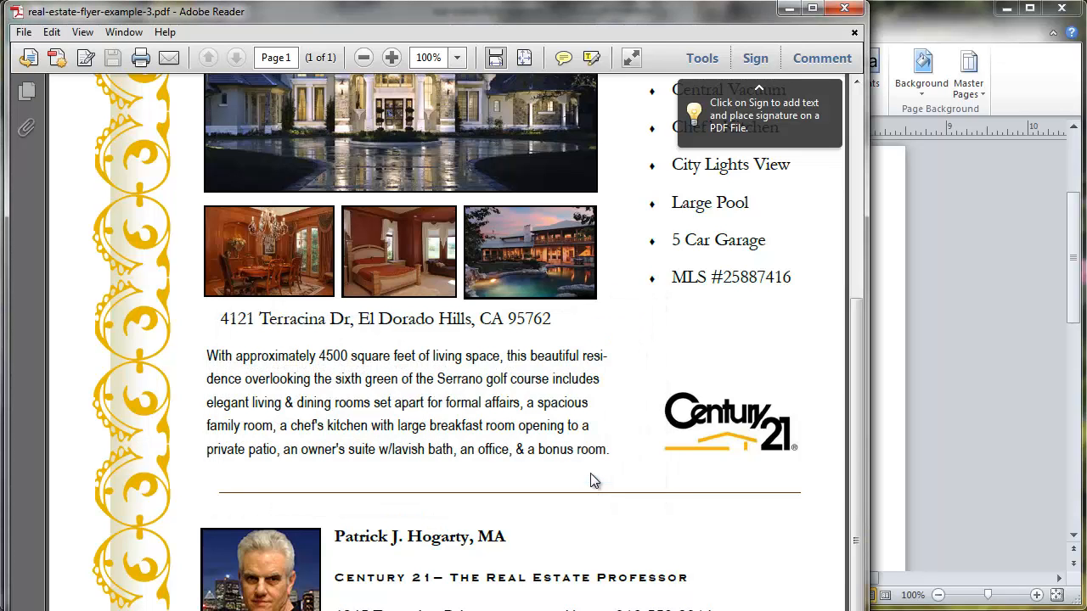
drag(856, 445, 848, 201)
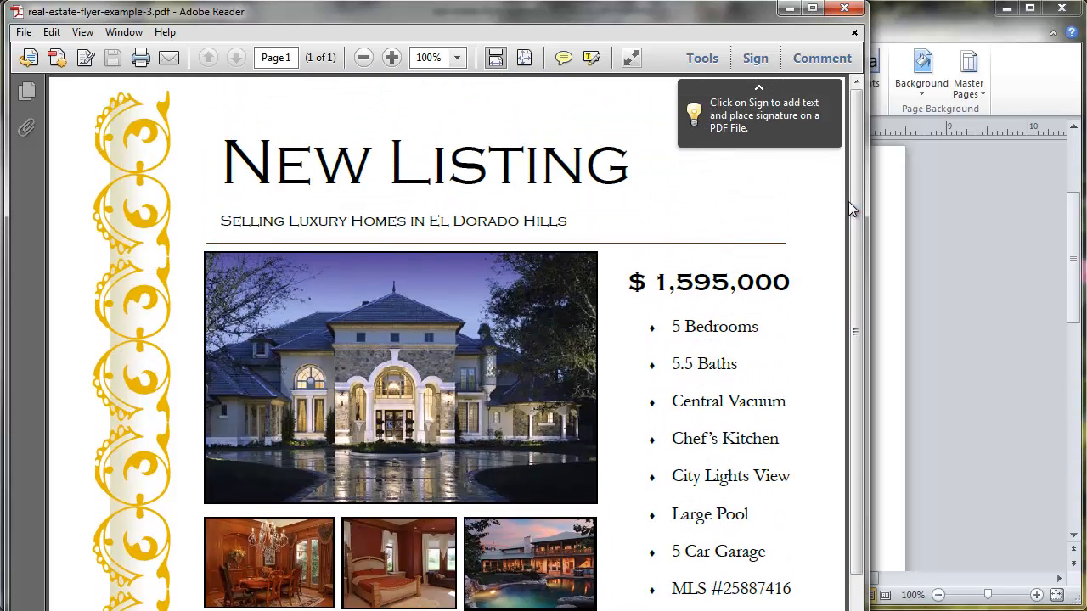